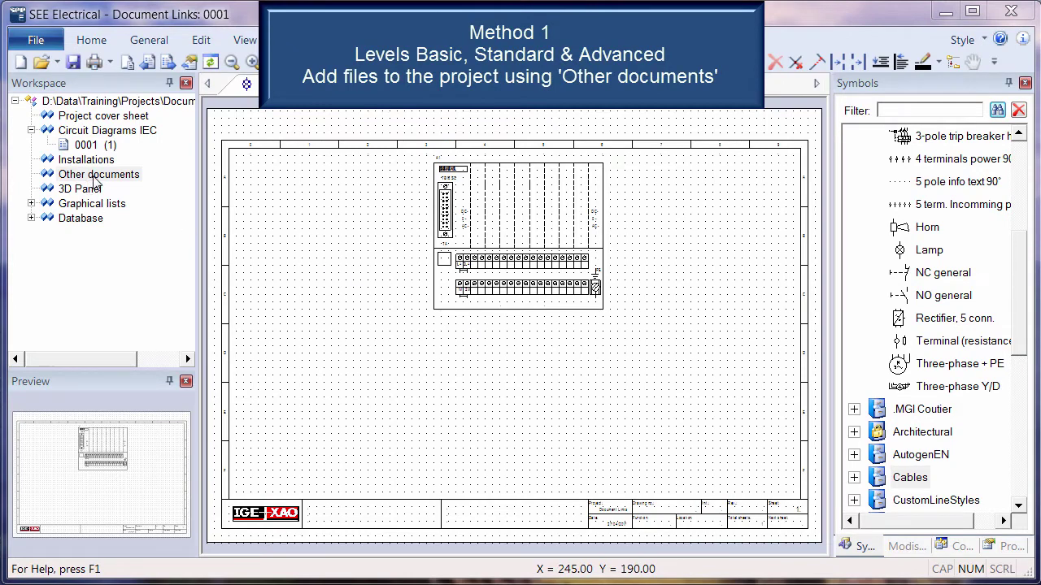
- Add a new page under Other documents with description line 01 set to PLC
right_click(95, 180)
click(126, 187)
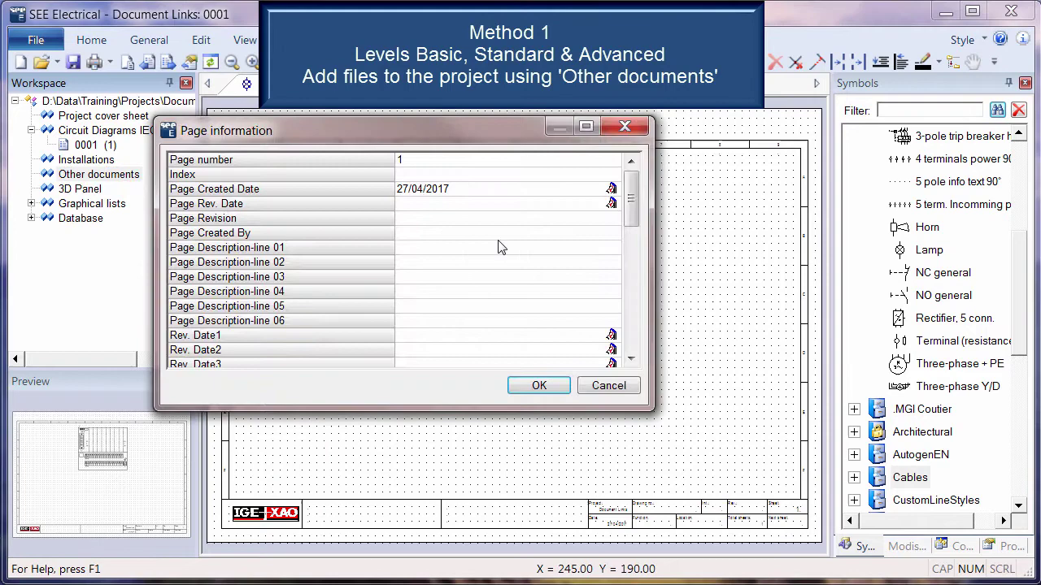
click(488, 249)
text(PLC)
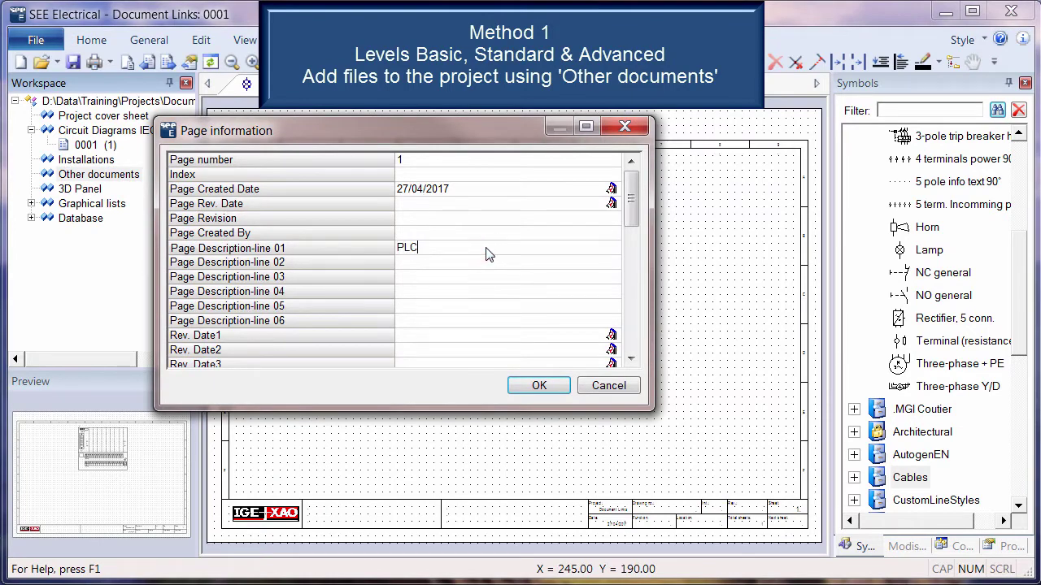
key(Return)
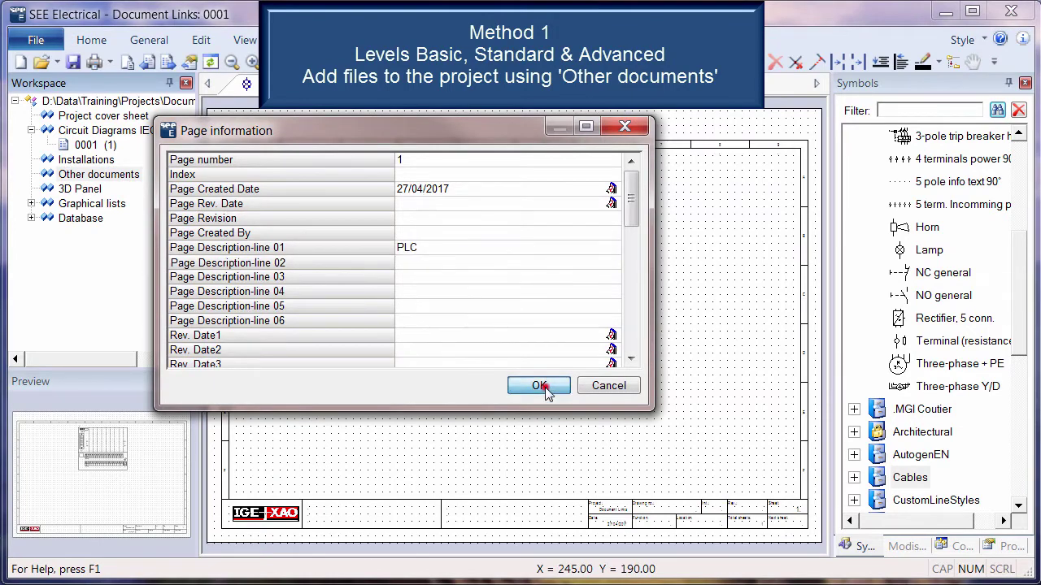
click(539, 386)
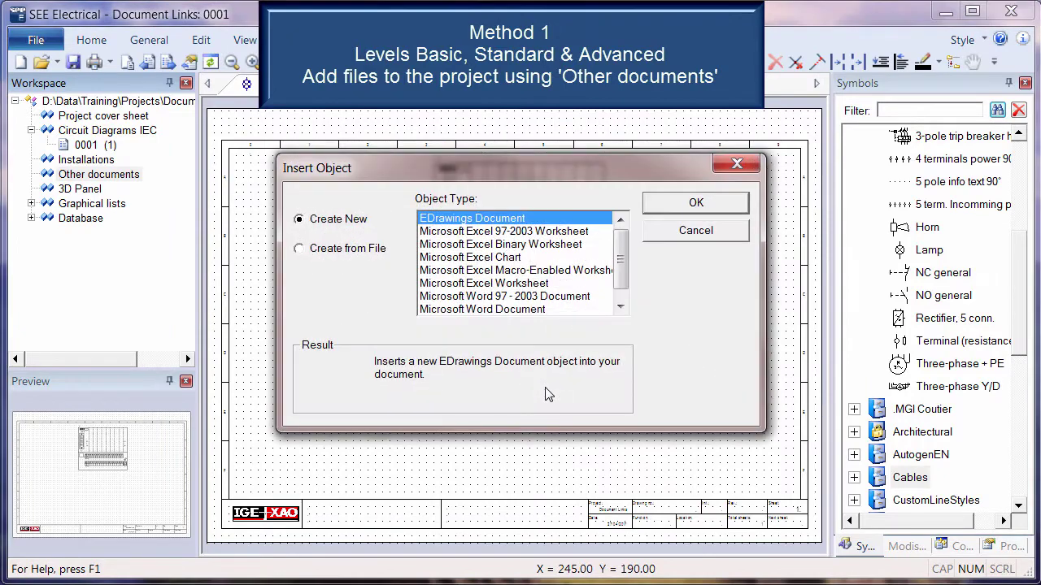
- Use Create from File in Insert Object and pick the s71500 PLC manual PDF
click(301, 249)
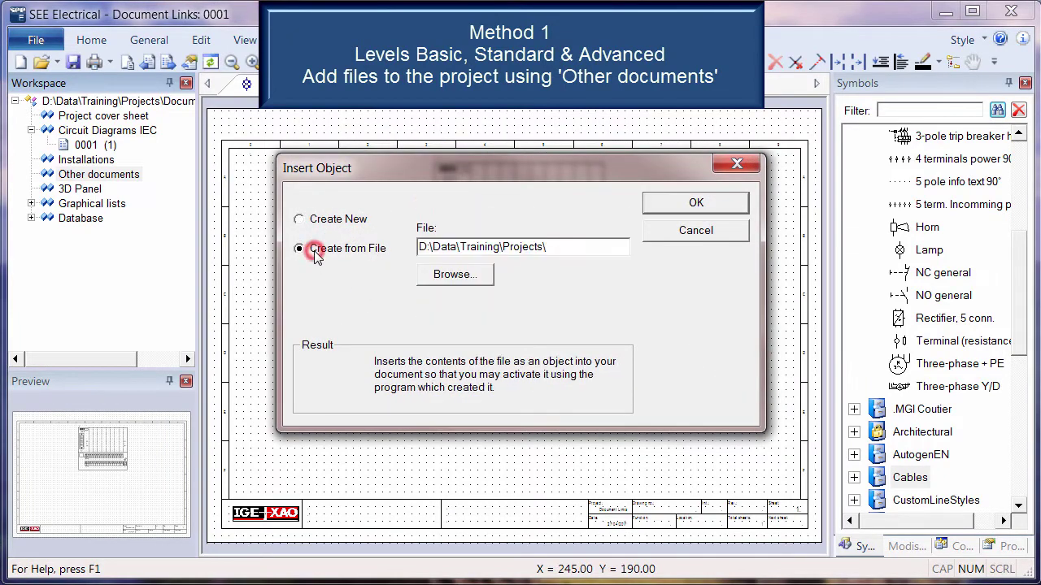
click(473, 276)
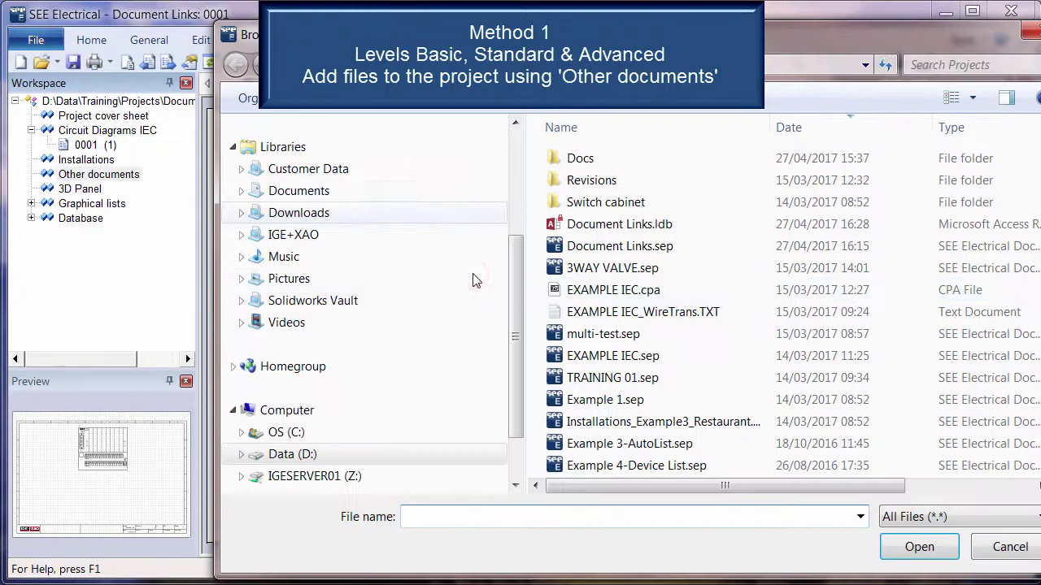
scroll(720, 319, down, 1)
scroll(720, 319, down, 3)
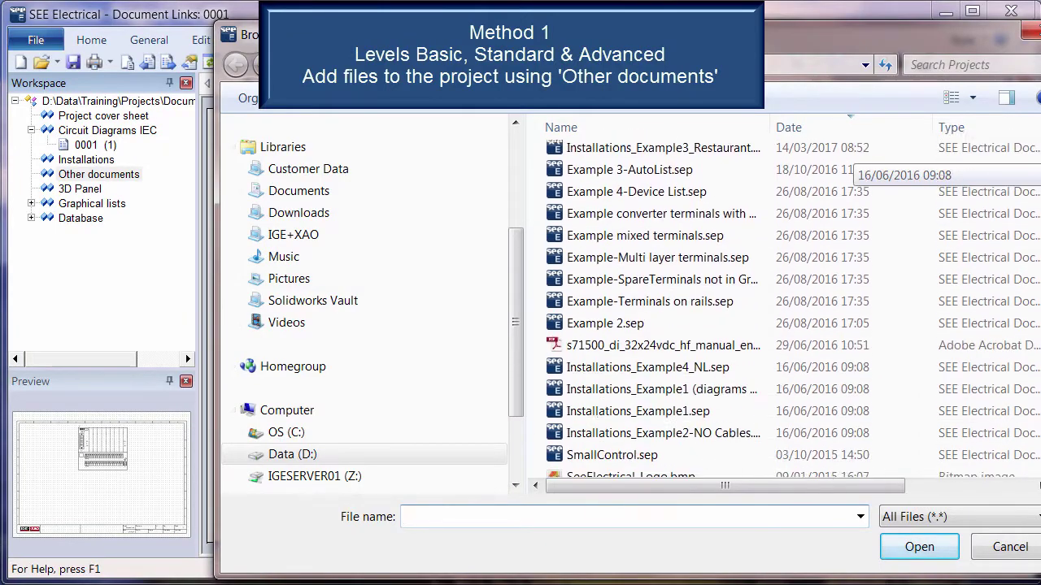
scroll(719, 320, down, 1)
double_click(719, 320)
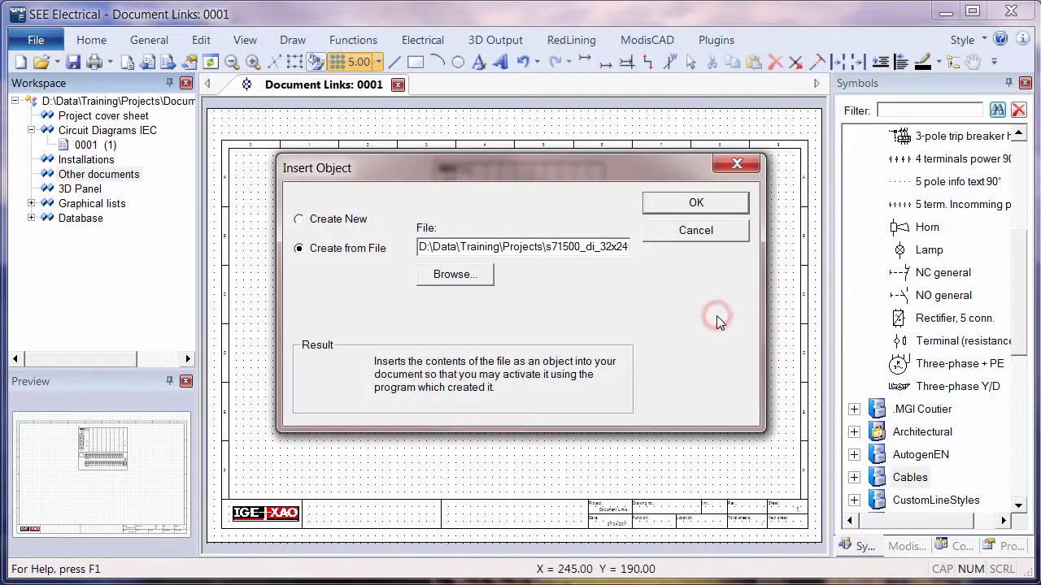
- Embed the manual, check its cover, Legal information, Preface and Contents bookmarks, then close it
click(696, 206)
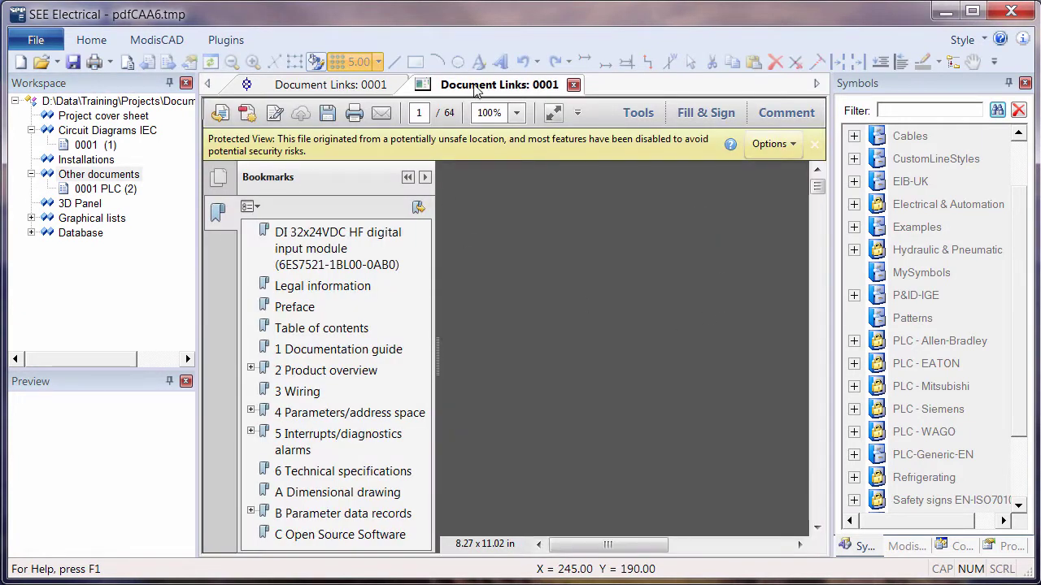
click(345, 231)
click(329, 286)
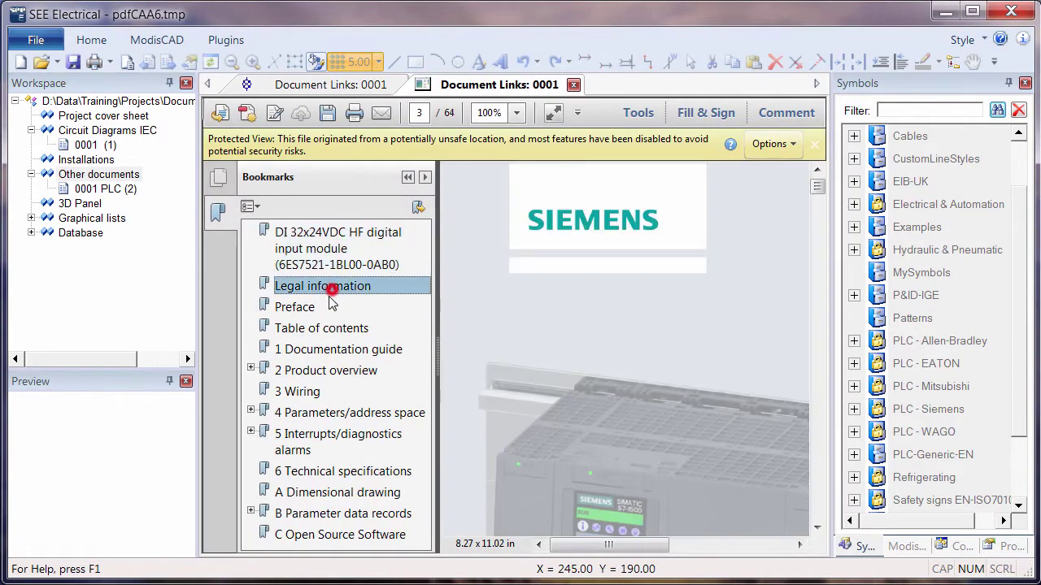
click(294, 308)
click(294, 328)
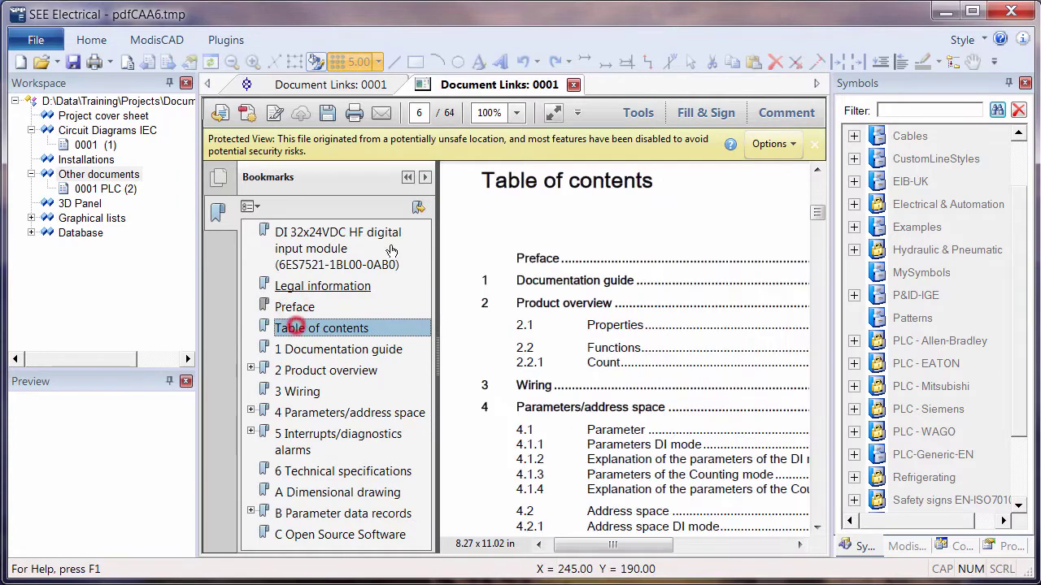
click(575, 86)
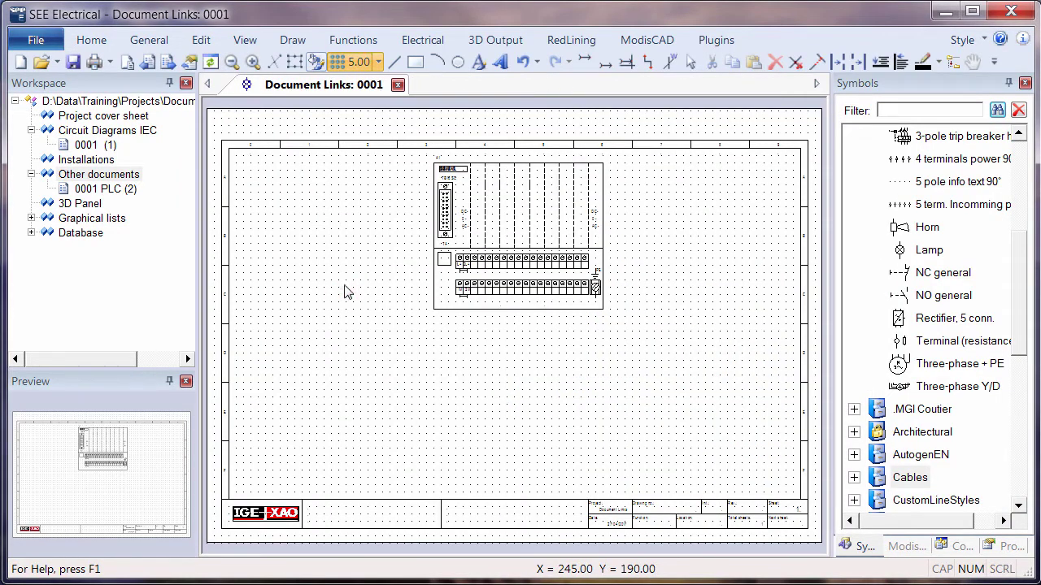
- Reopen the manual from the 0001 PLC page in the Workspace tree, then close it
click(106, 188)
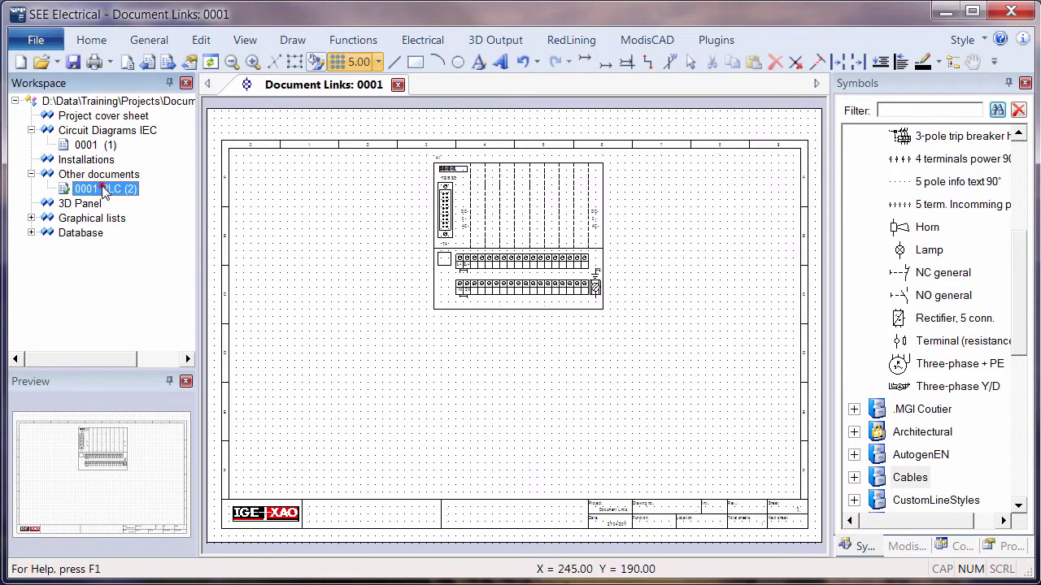
double_click(104, 189)
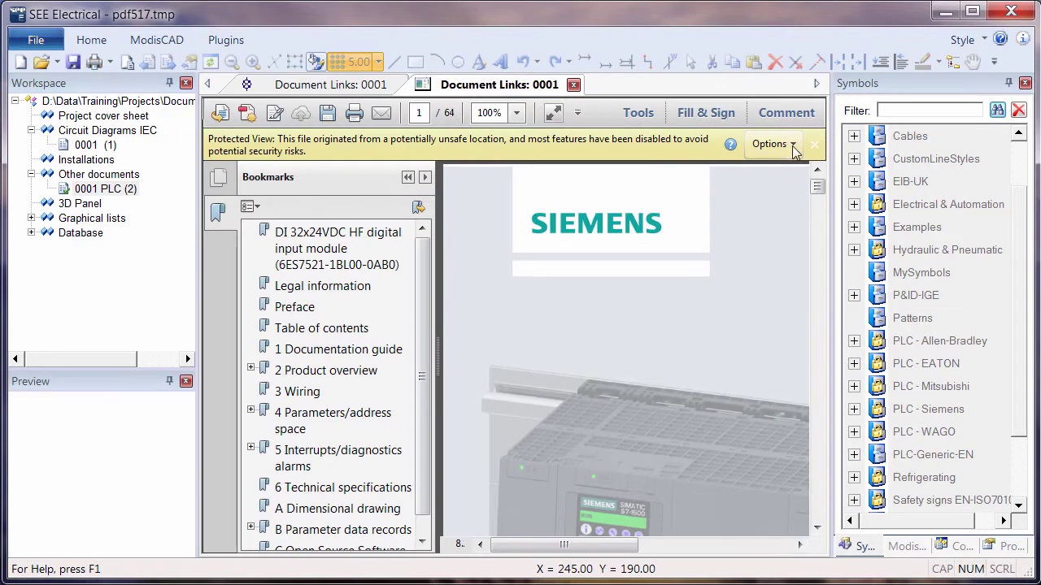
click(573, 85)
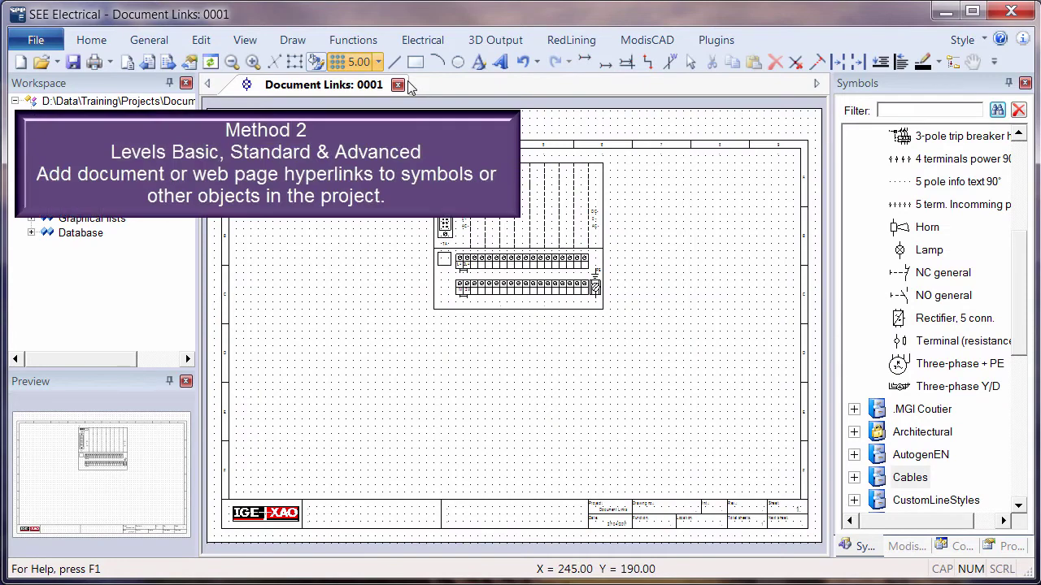
- Define a hyperlink on the terminal group symbol pointing to the s71500 PLC manual PDF
click(551, 273)
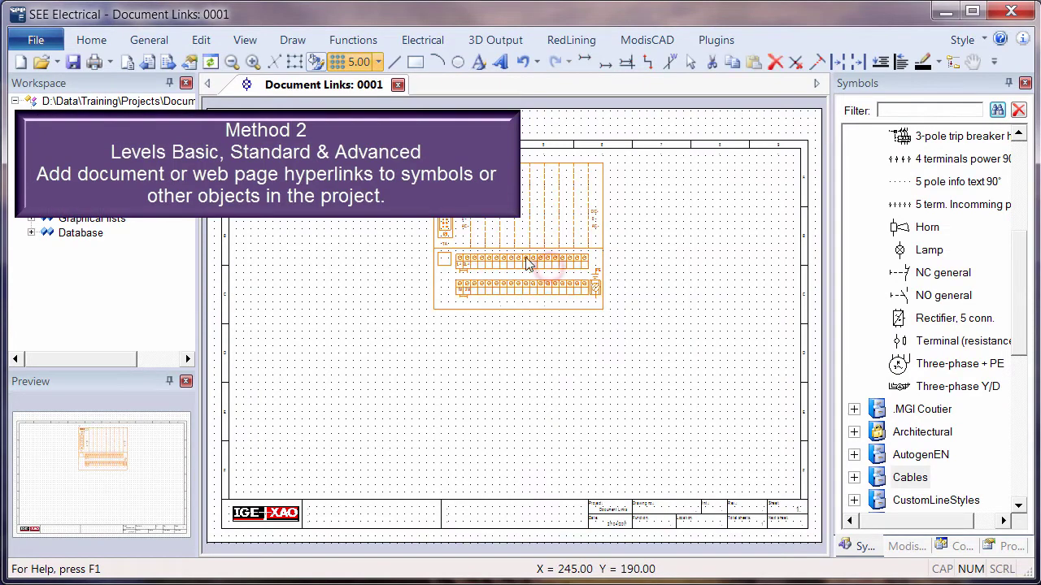
scroll(521, 240, up, 3)
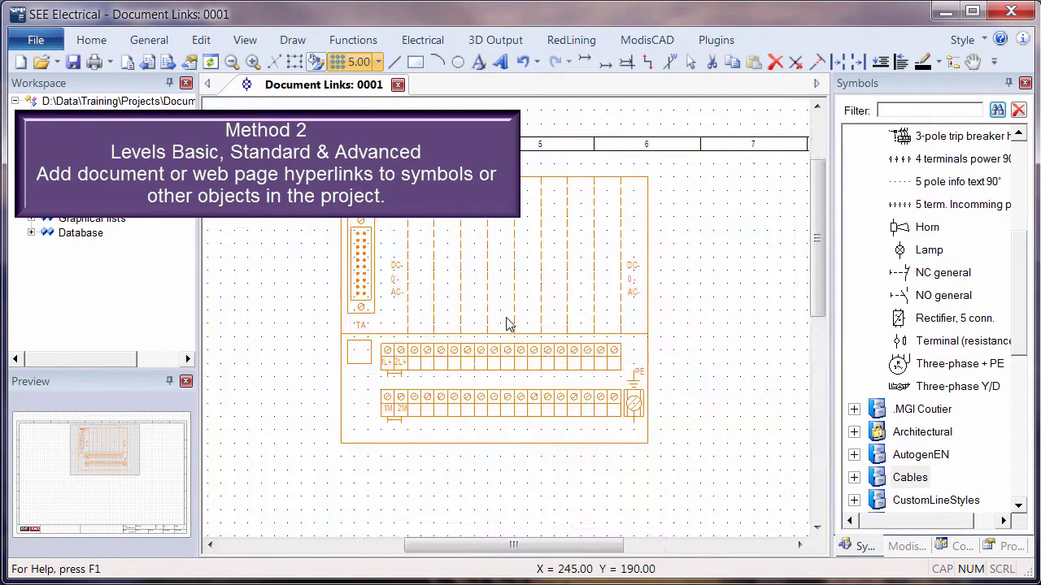
right_click(523, 144)
mouse_move(575, 455)
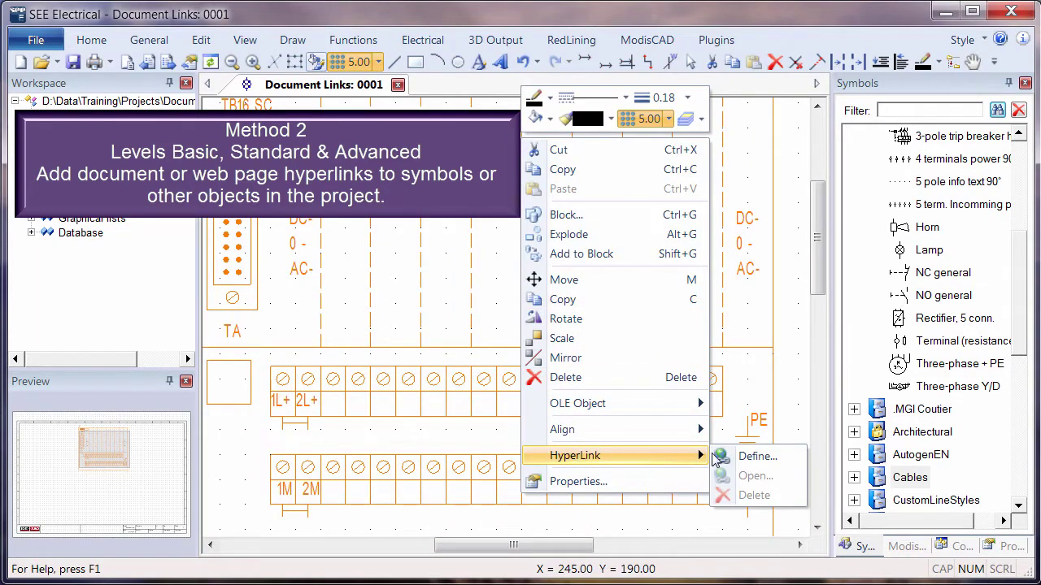
click(740, 457)
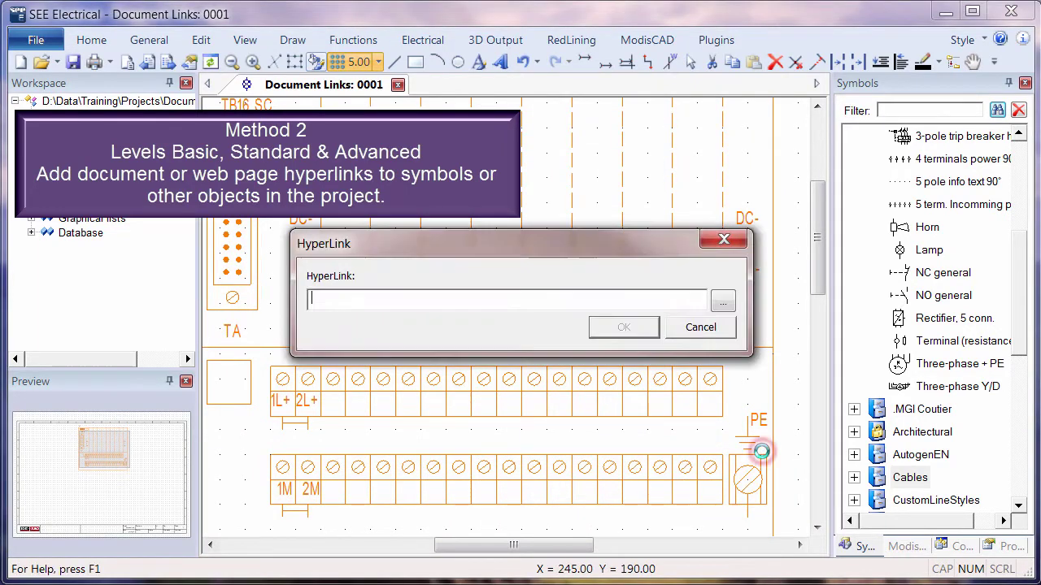
click(724, 301)
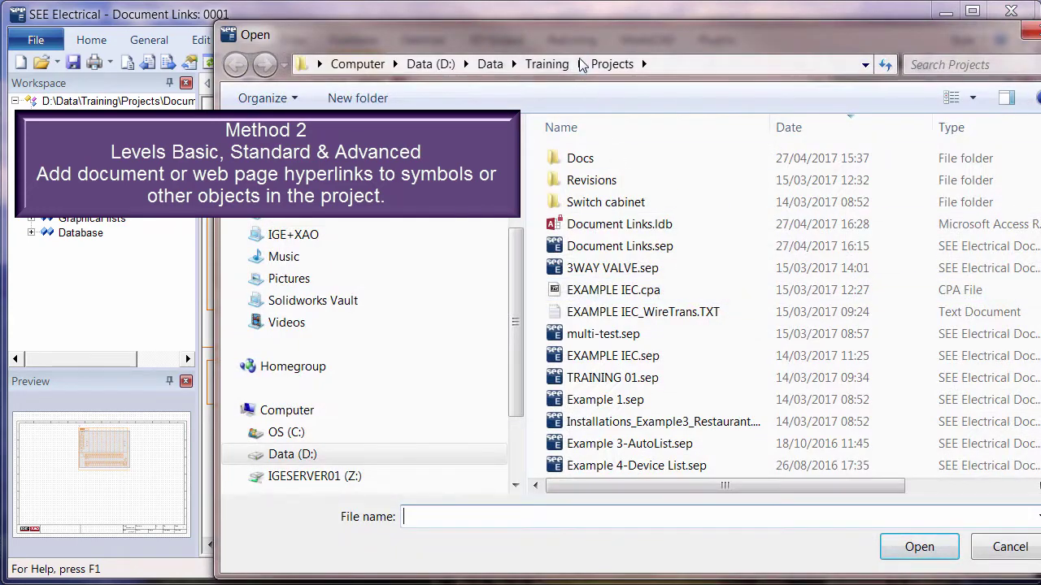
drag(578, 41, 542, 26)
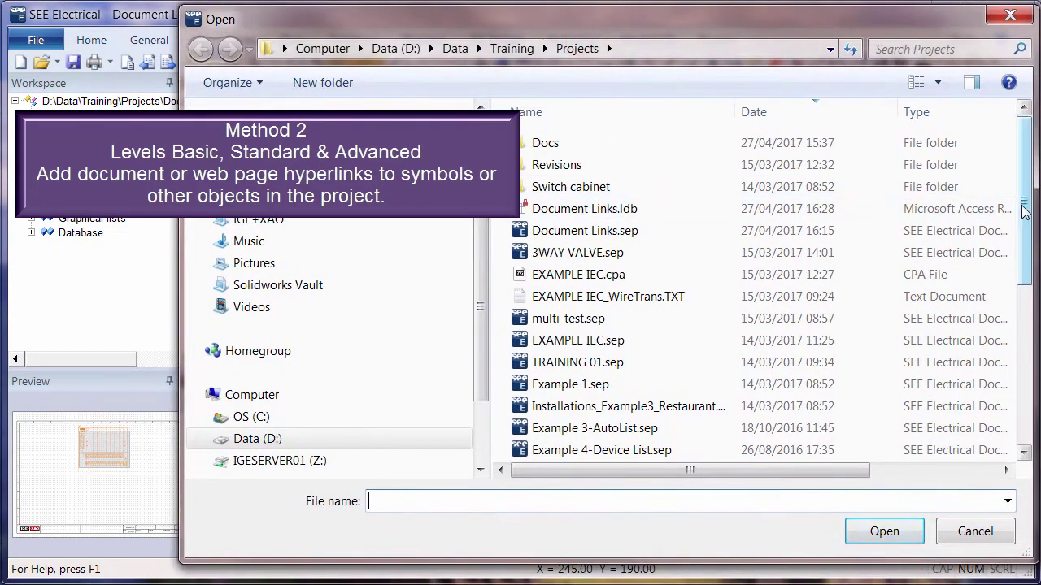
scroll(1024, 210, down, 5)
click(687, 300)
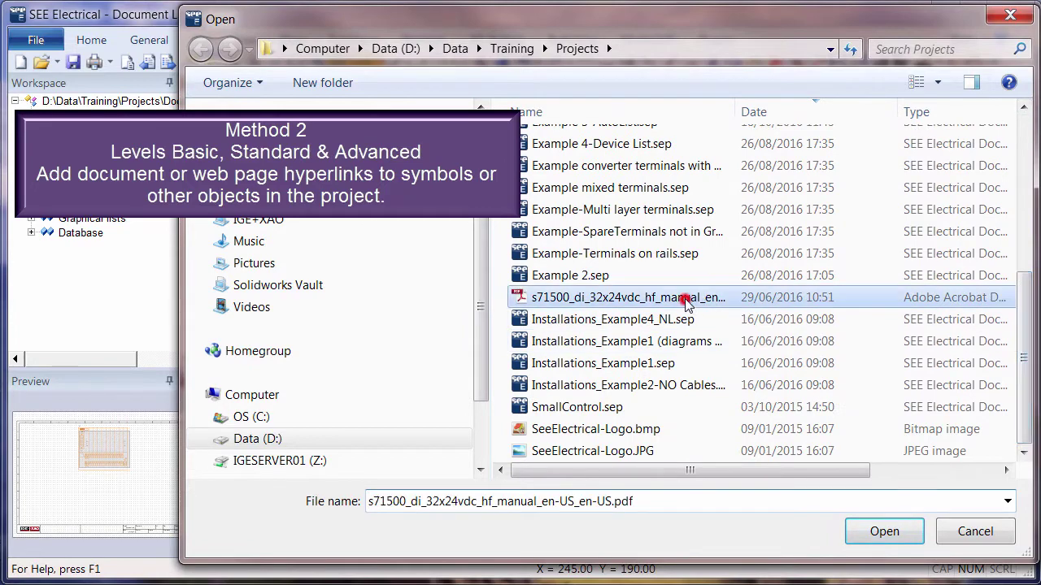
click(884, 533)
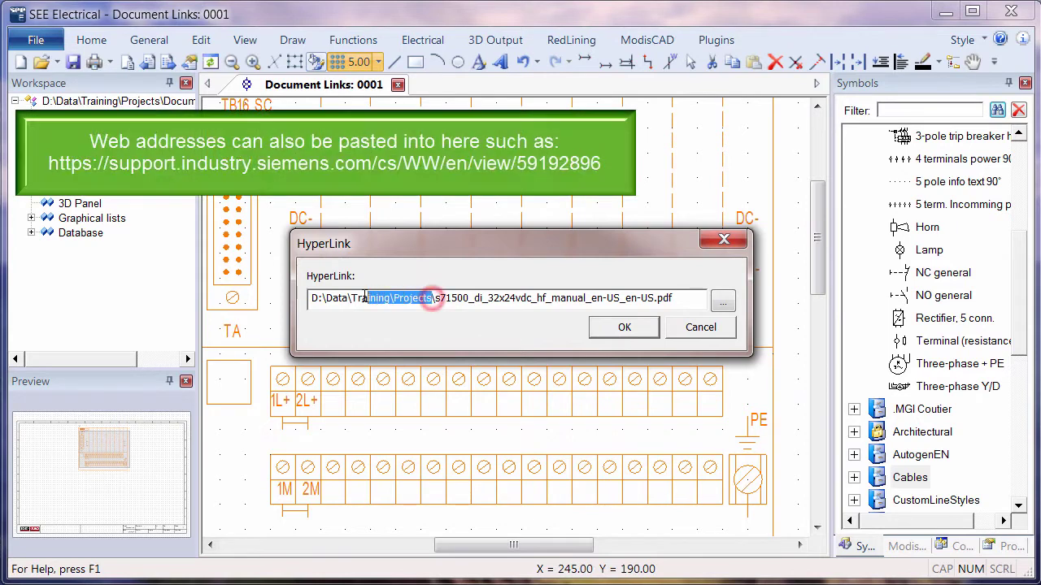
- Trim the link to the bare PDF file name and apply it to the symbol group
drag(433, 298, 314, 298)
key(Delete)
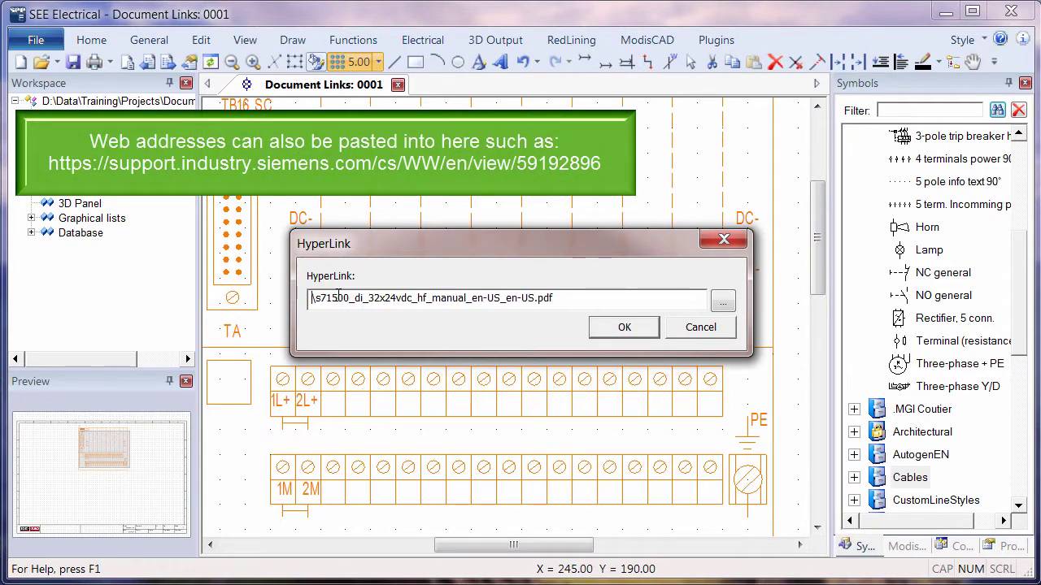
key(Delete)
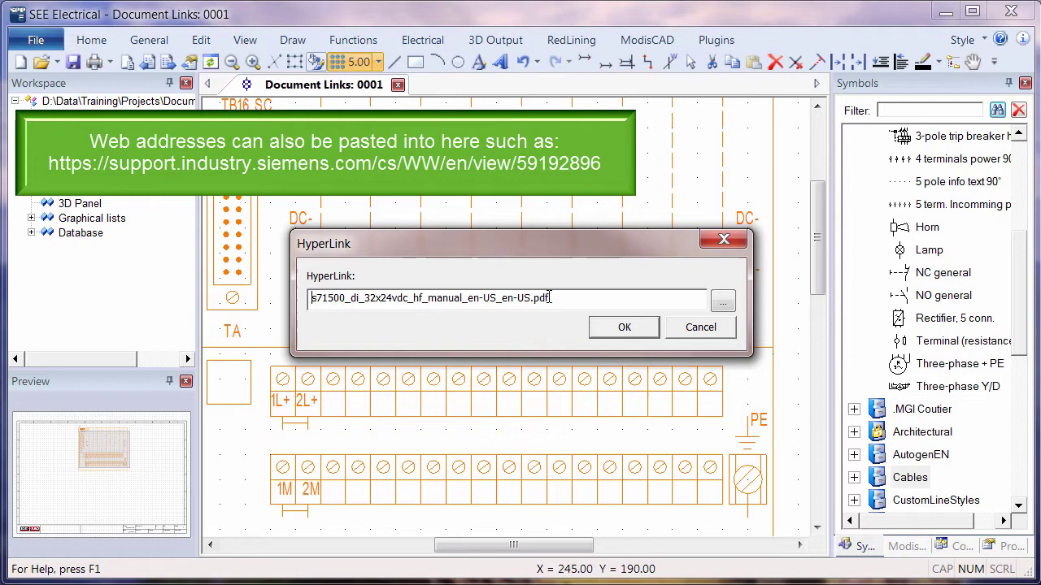
click(624, 329)
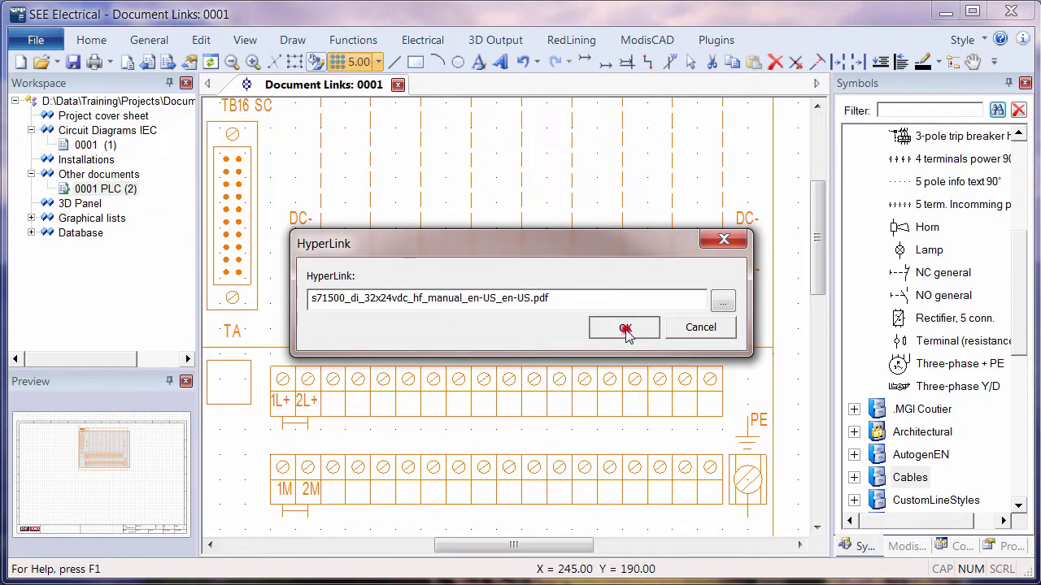
click(550, 214)
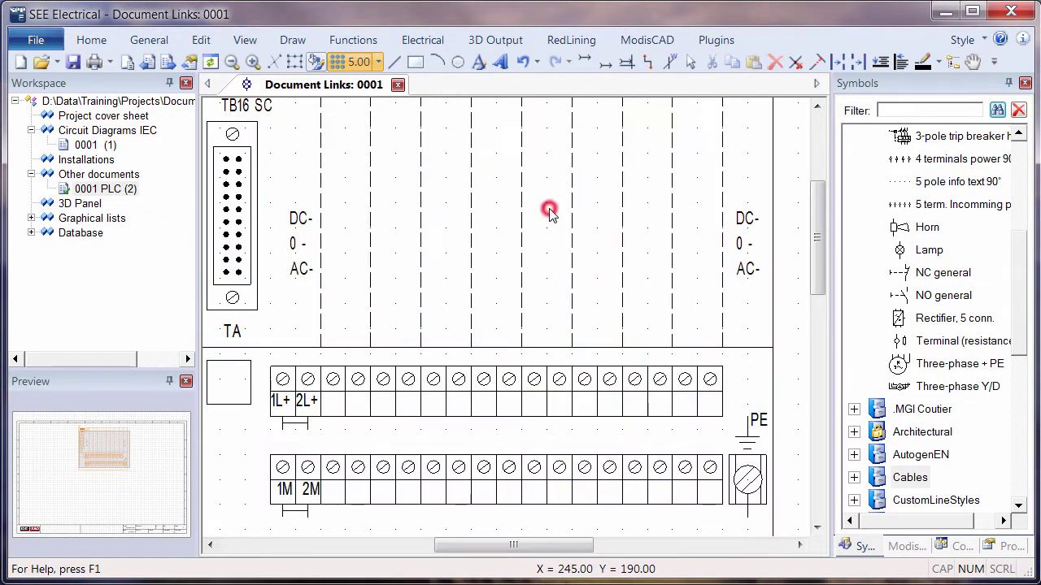
scroll(524, 336, down, 1)
scroll(512, 327, down, 1)
click(507, 321)
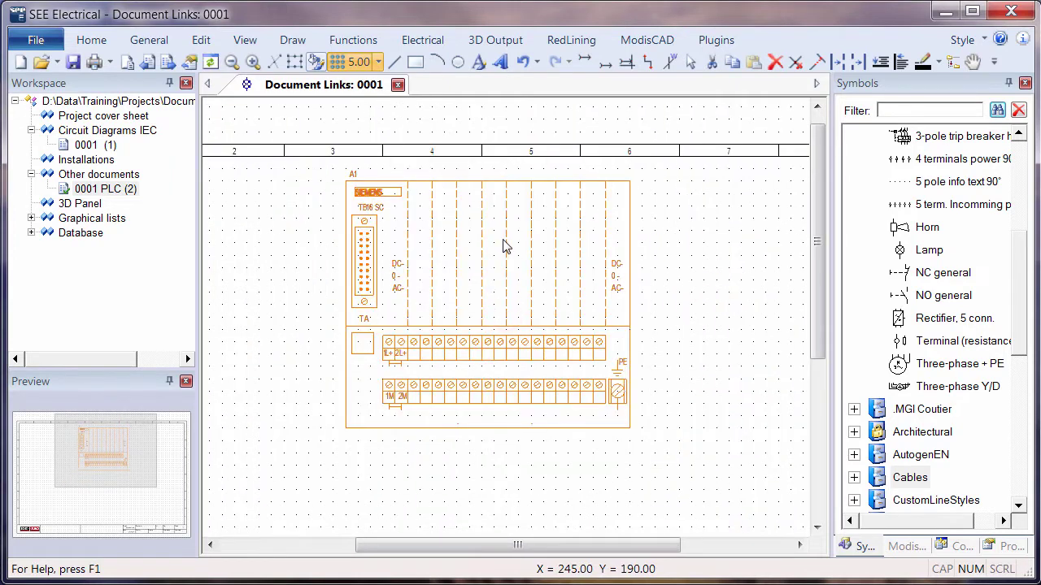
right_click(503, 237)
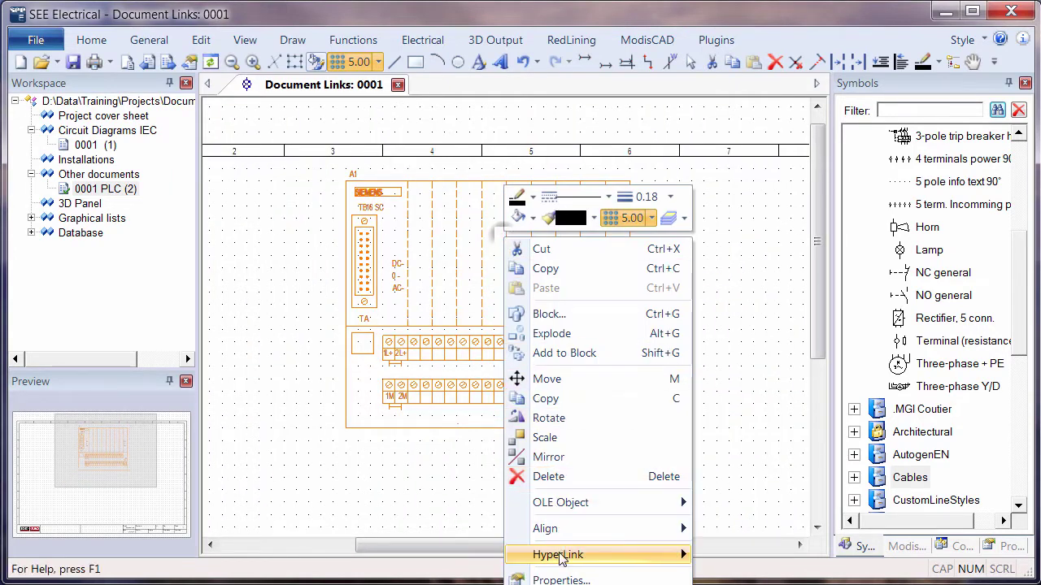
mouse_move(569, 554)
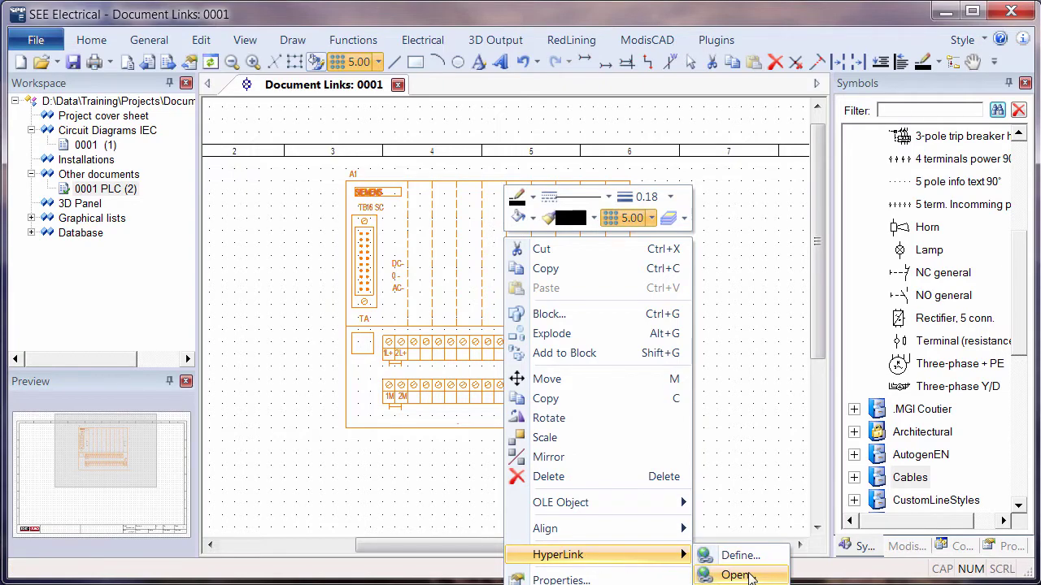
click(735, 575)
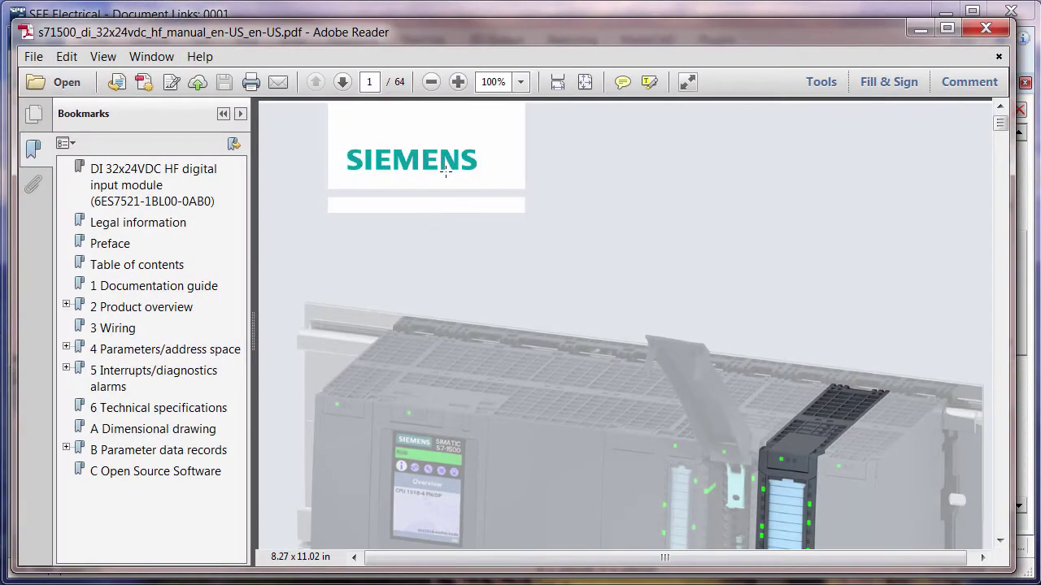
click(985, 28)
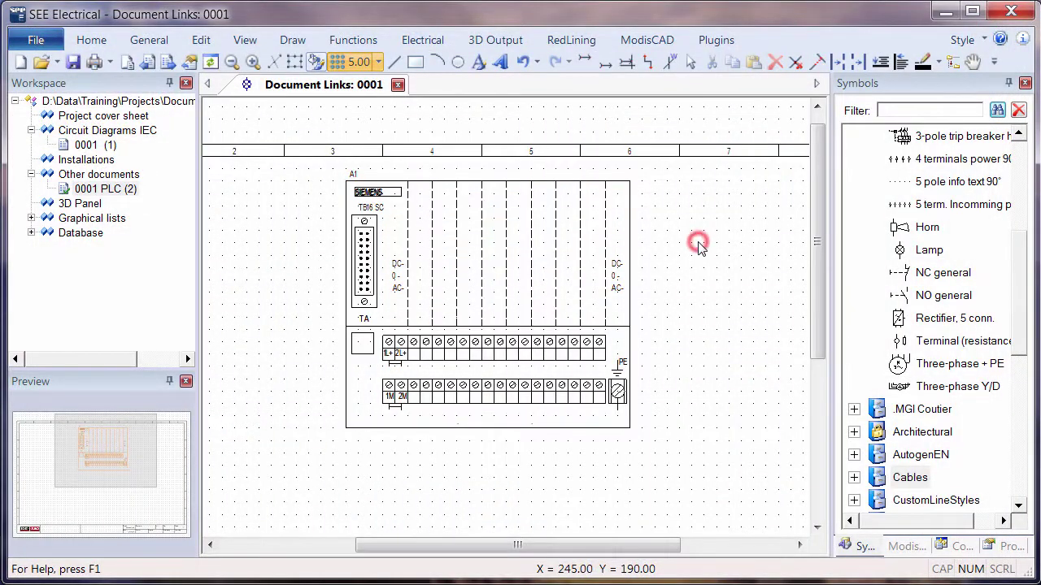
- Run Module PDF-Export > Workspace2PDF from Commands and generate Document Links.pdf
click(962, 547)
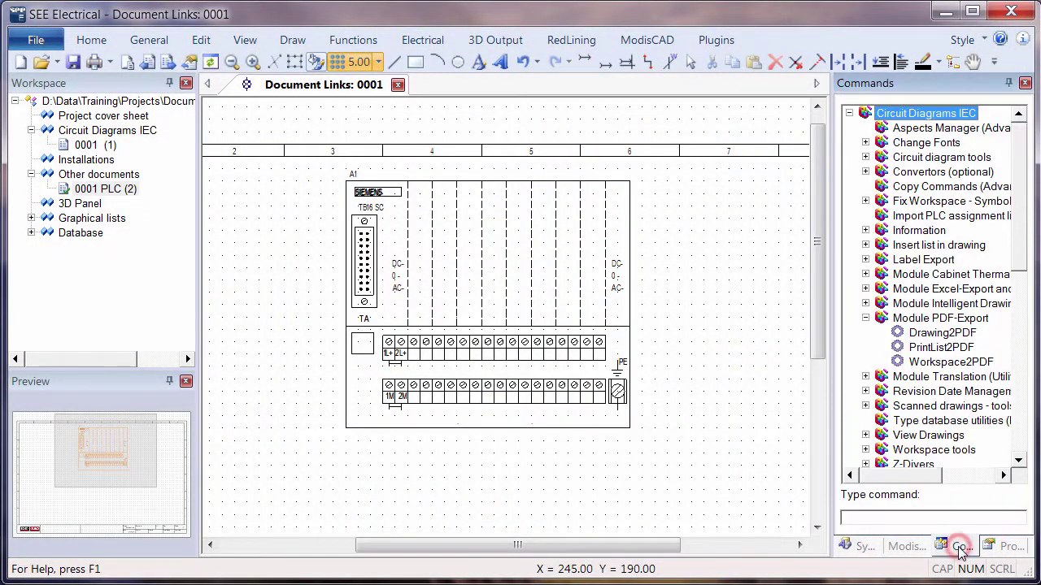
double_click(952, 362)
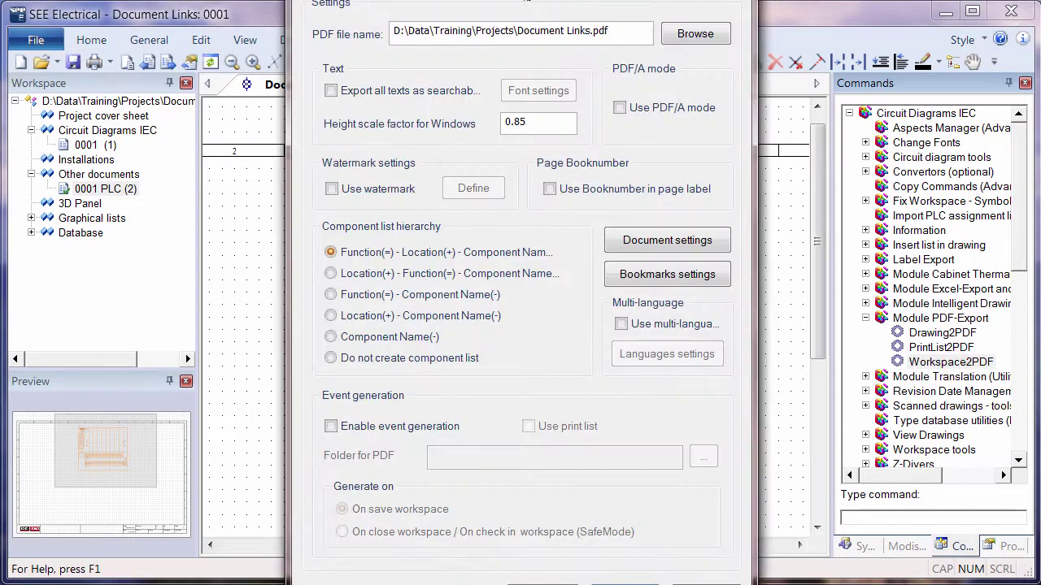
mouse_move(520, 2)
mouse_down()
mouse_move(410, 23)
mouse_move(468, 0)
mouse_up()
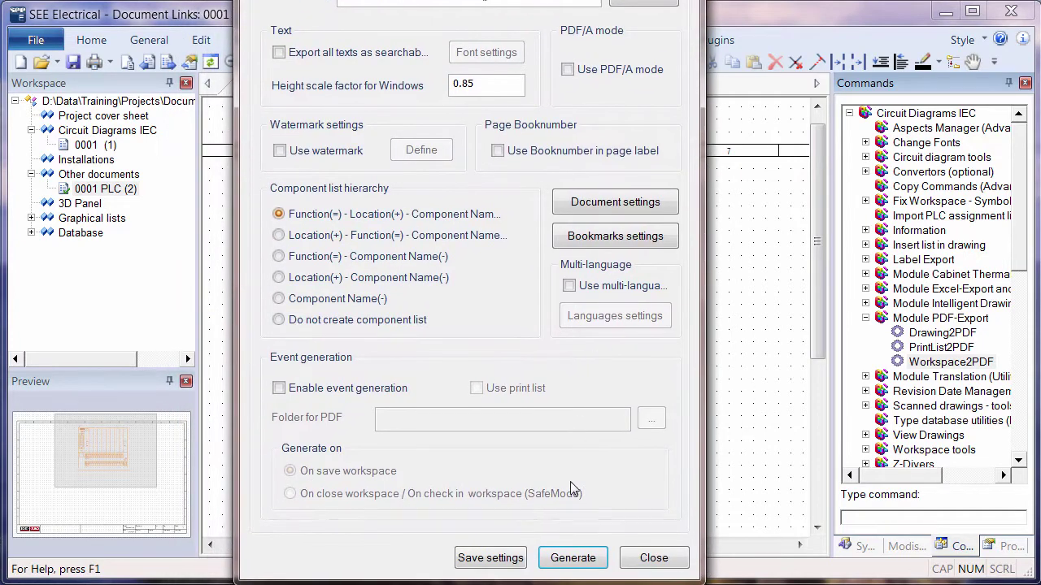
click(570, 557)
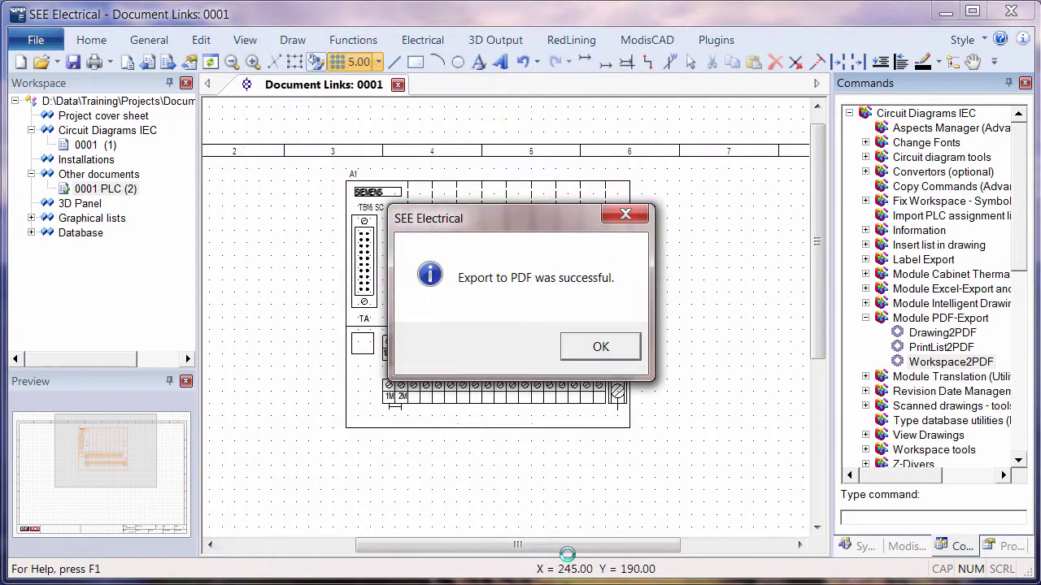
- Dismiss the success message and select Document Links.pdf at the top of the Projects folder
click(596, 349)
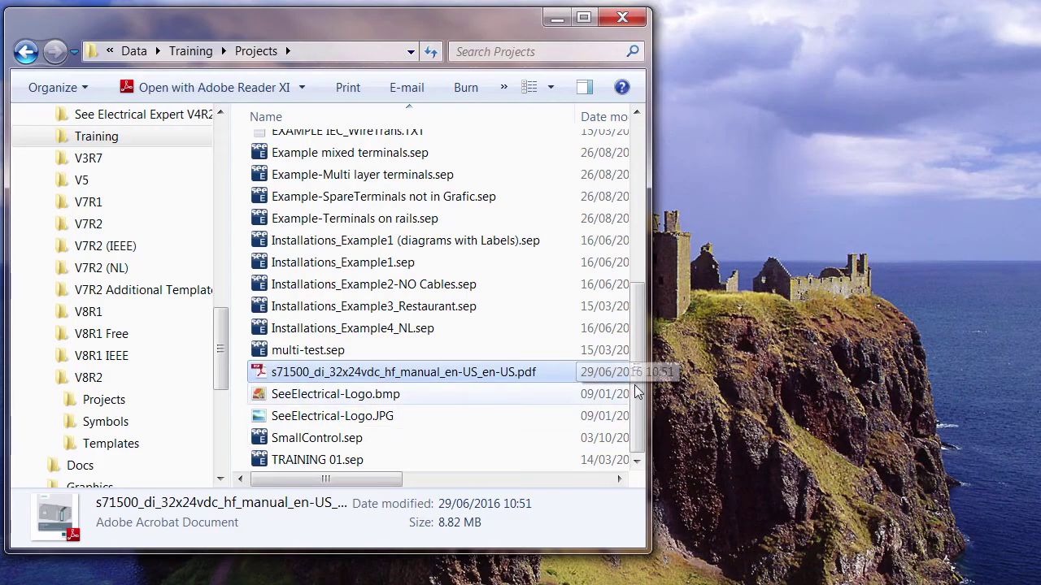
drag(635, 384, 636, 146)
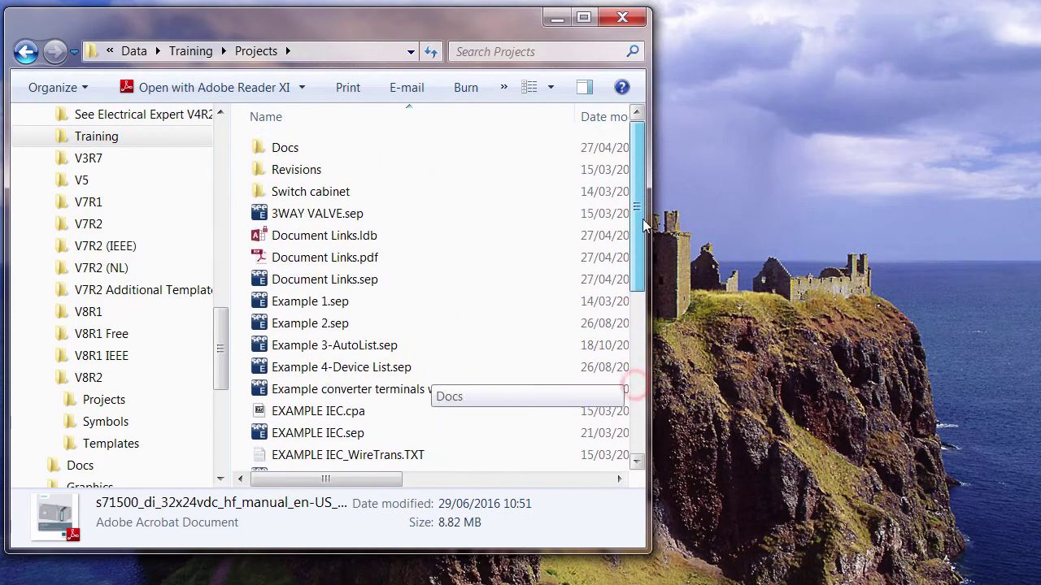
click(336, 257)
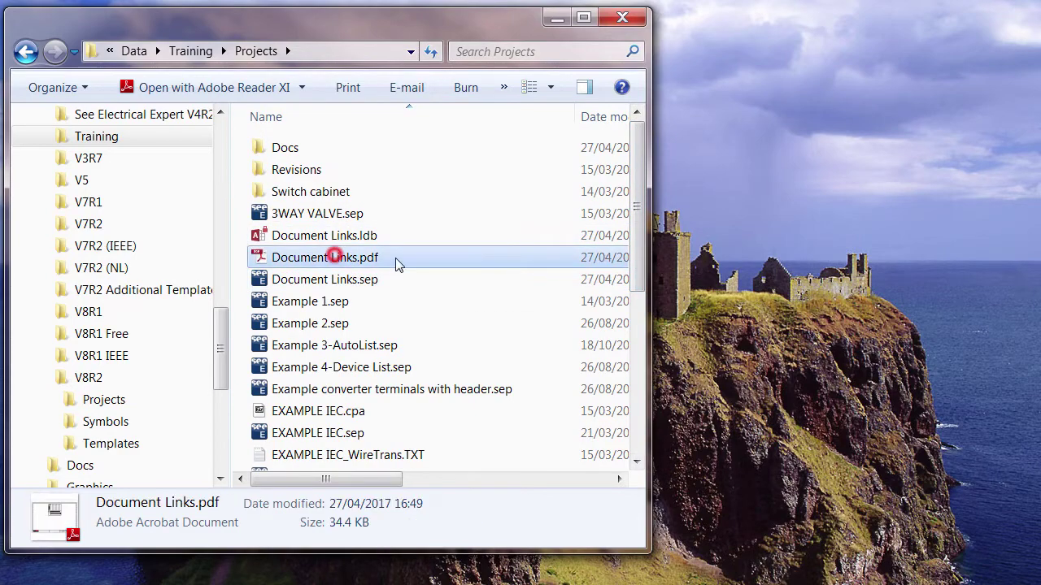
double_click(341, 257)
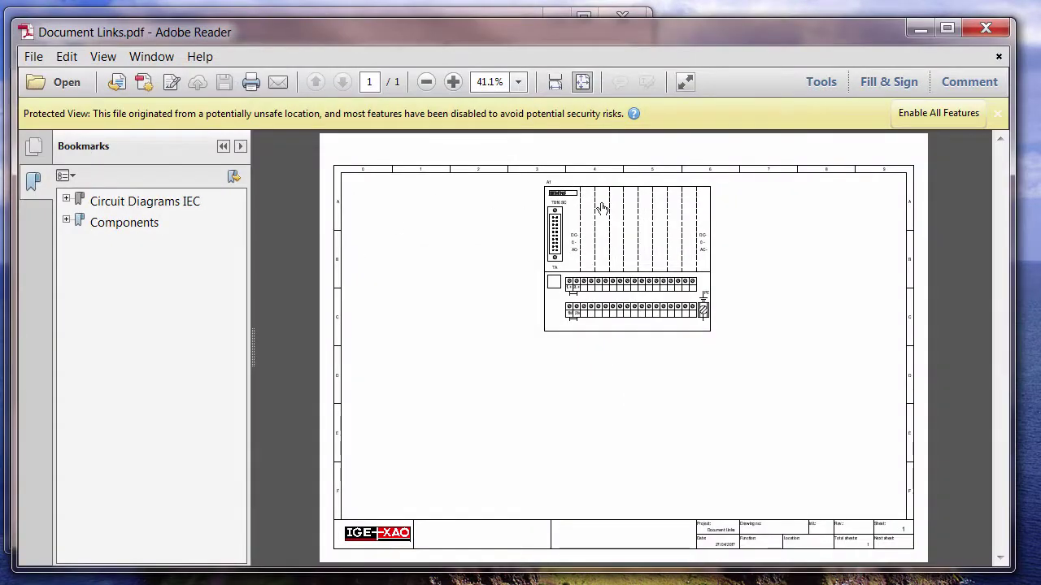
click(614, 317)
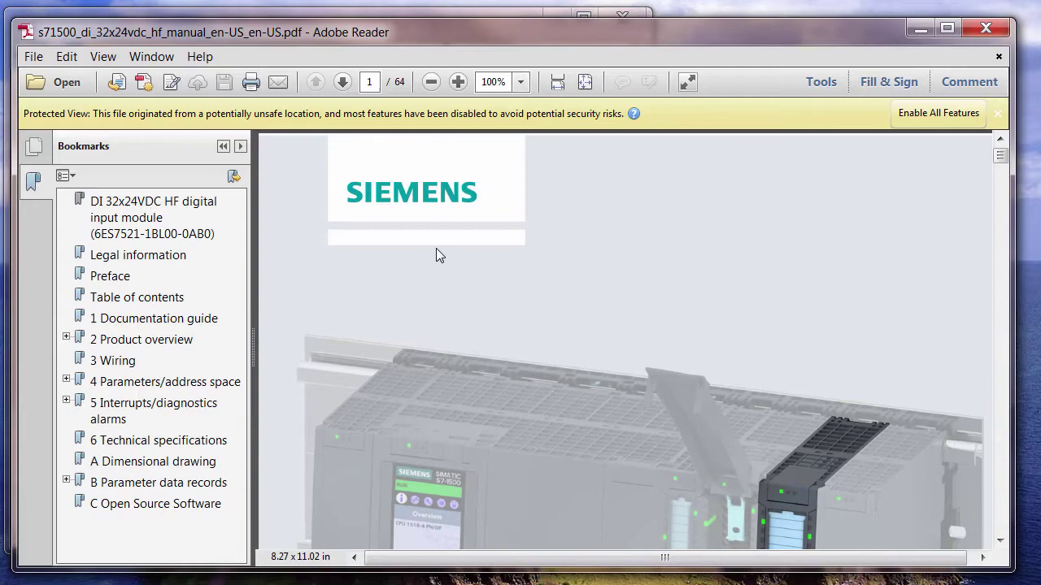
click(986, 31)
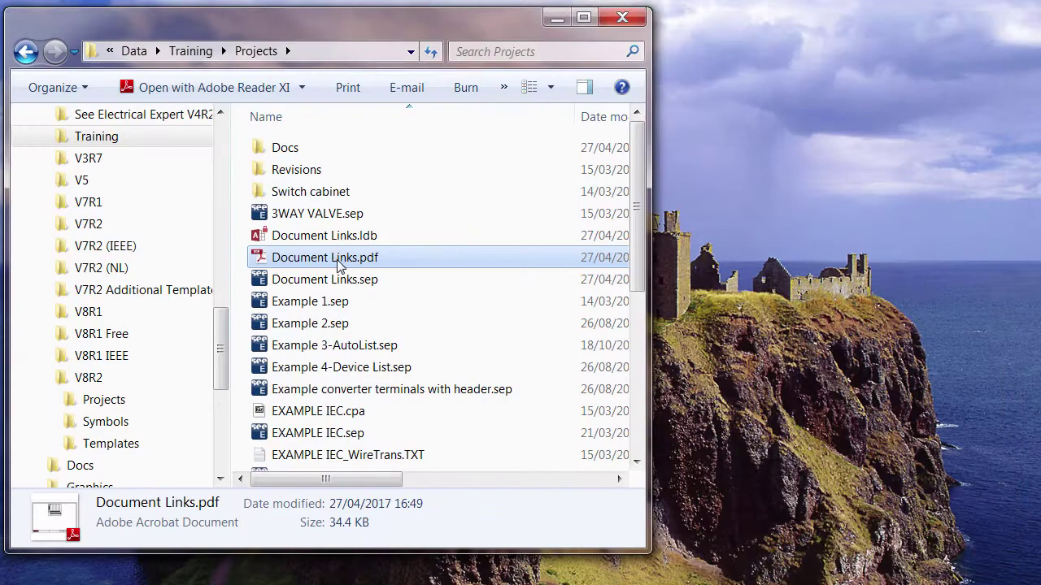
- Drag Document Links.pdf together with the s71500 manual PDF onto the desktop
drag(640, 210, 651, 368)
ctrl+click(396, 400)
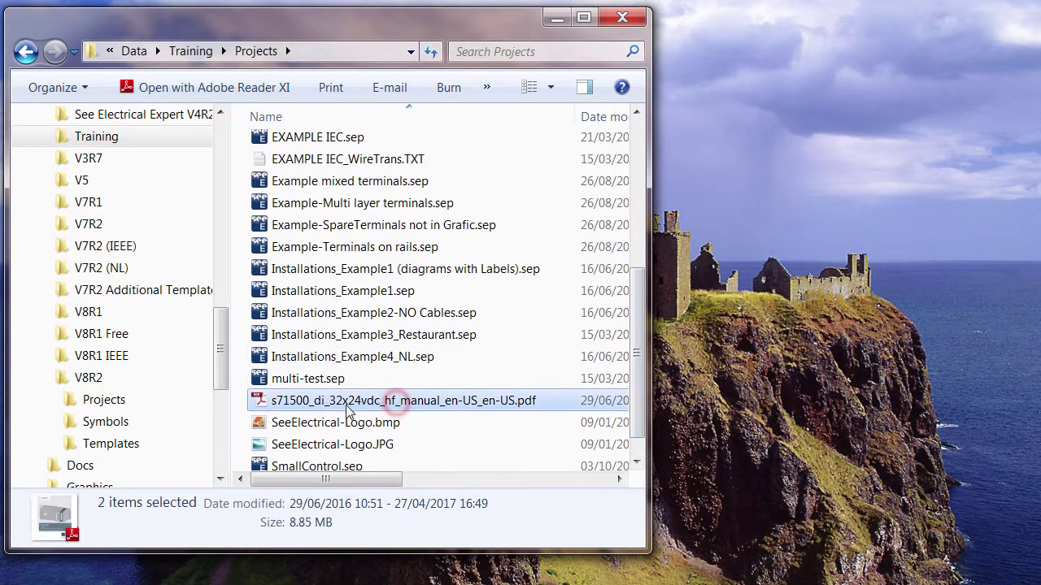
mouse_move(344, 401)
mouse_down()
mouse_move(760, 324)
mouse_move(780, 359)
mouse_up()
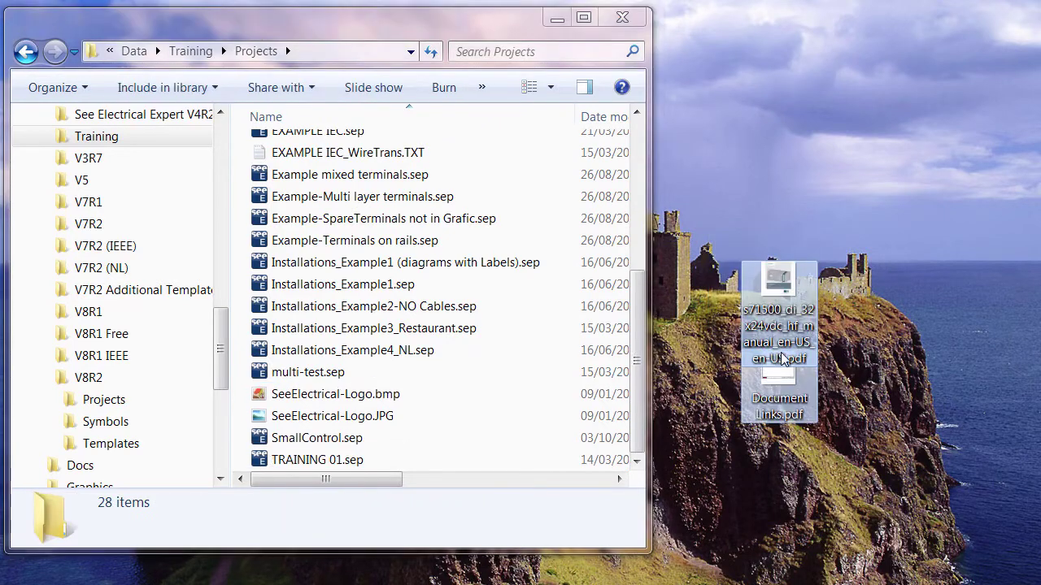
drag(777, 309, 849, 301)
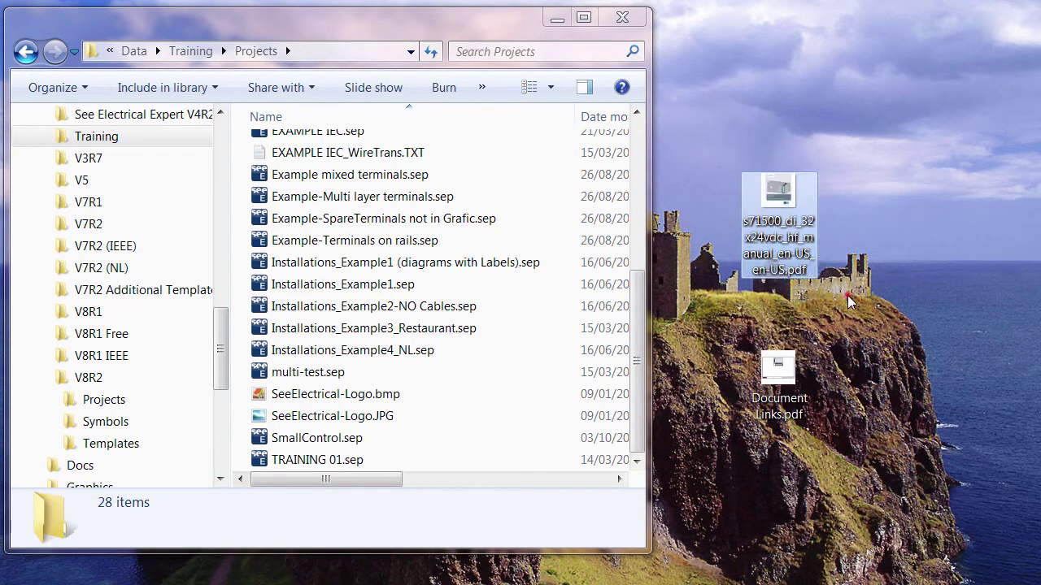
click(778, 379)
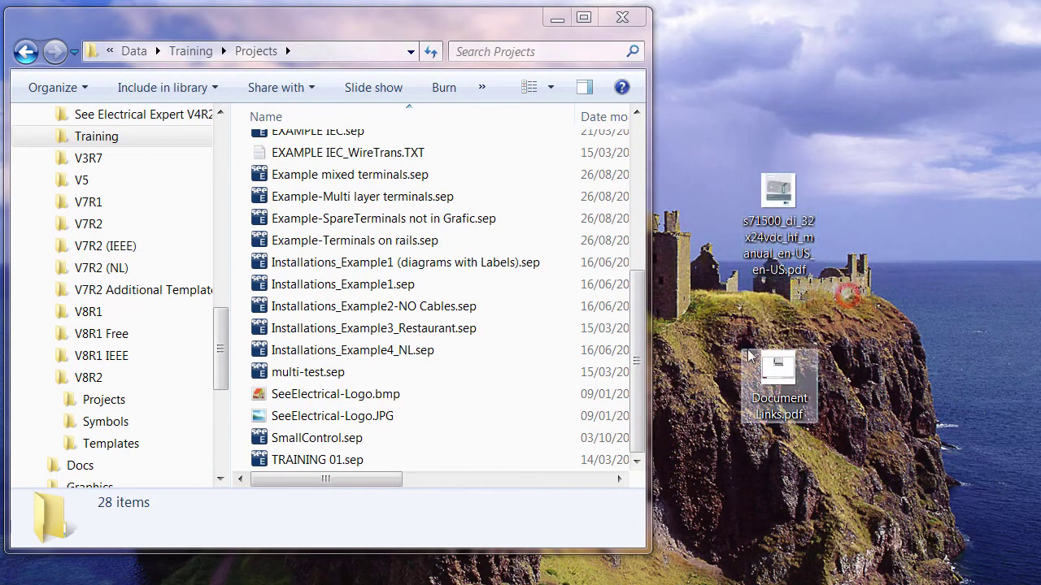
double_click(778, 379)
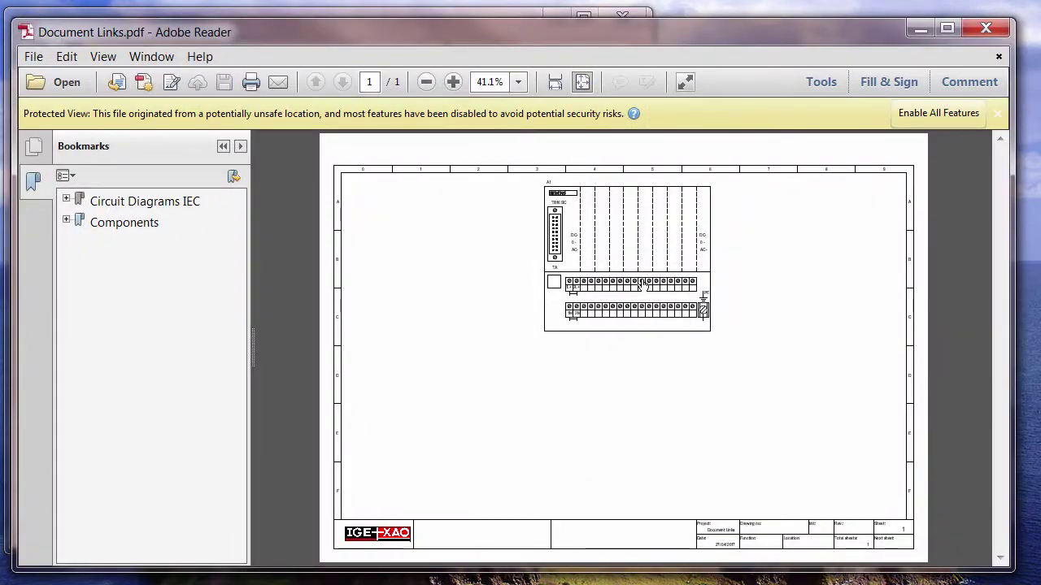
click(641, 284)
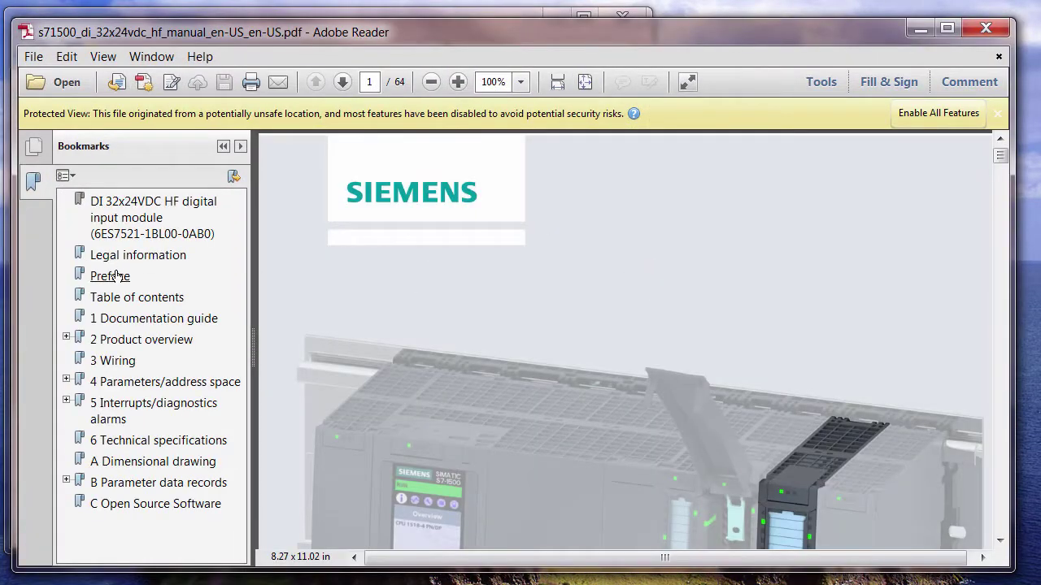
click(109, 361)
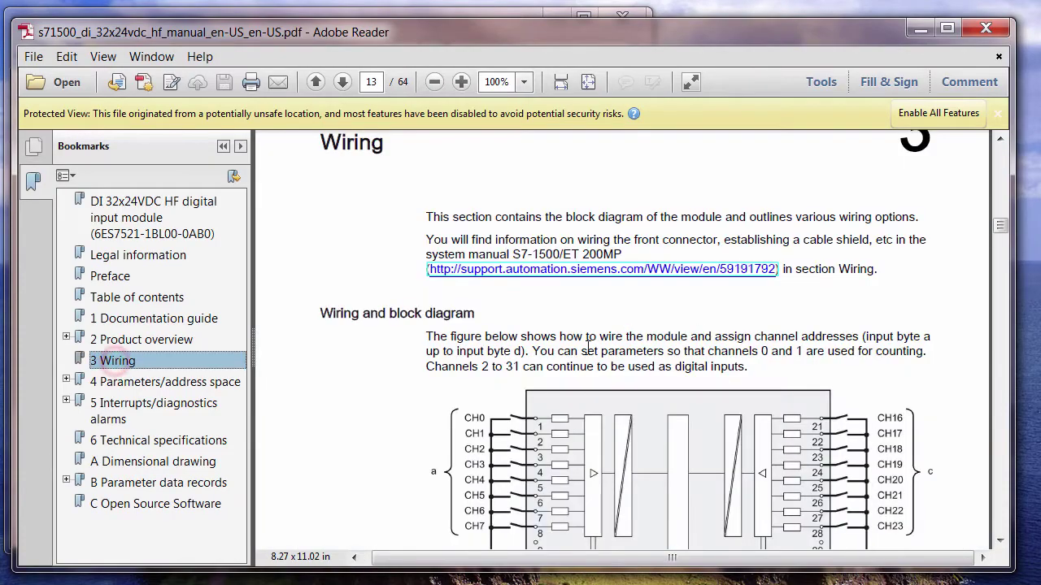
click(984, 29)
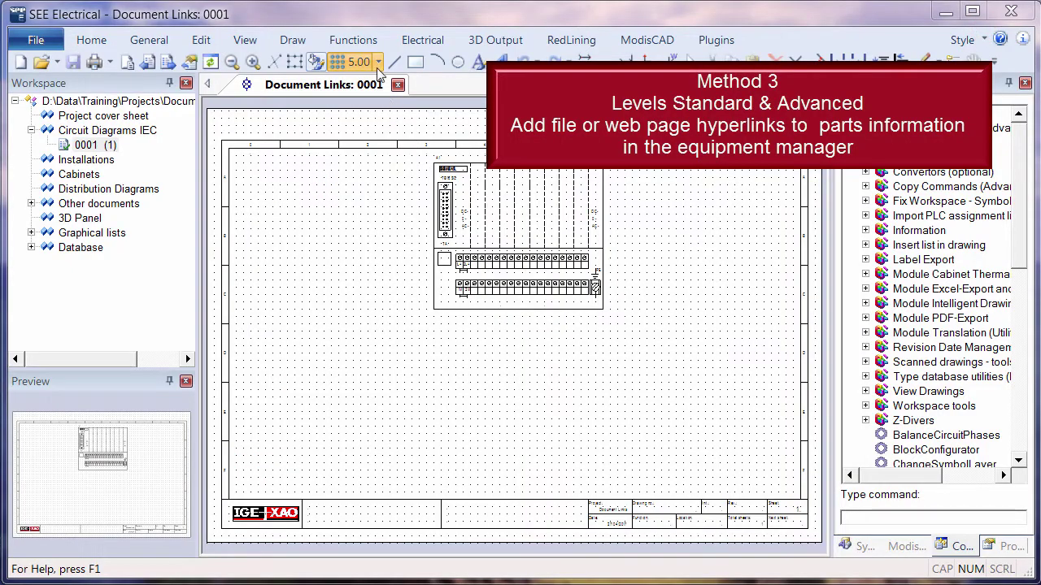
- Open the Types Database from the Functions ribbon tab
click(354, 40)
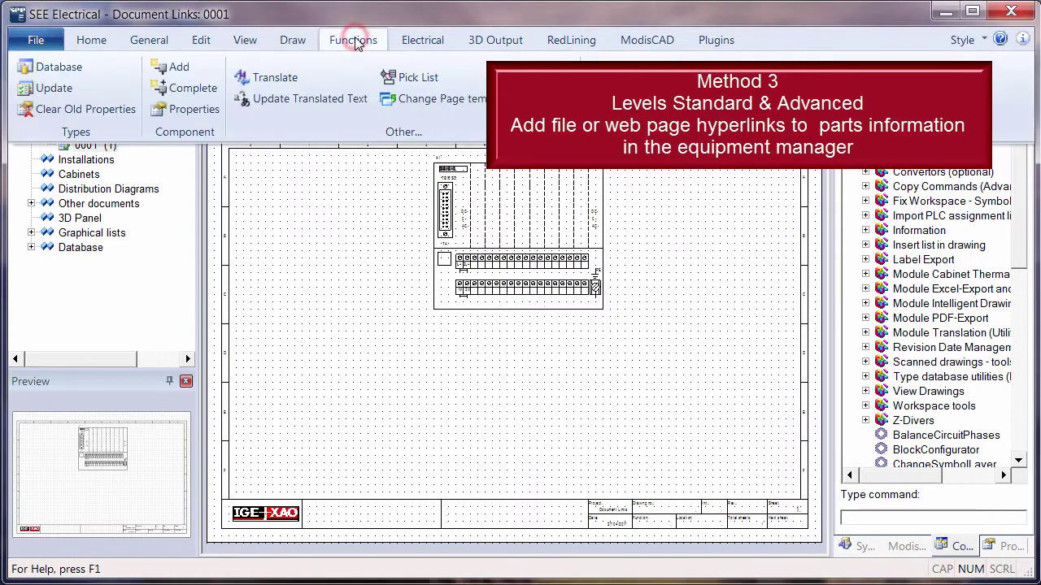
click(59, 68)
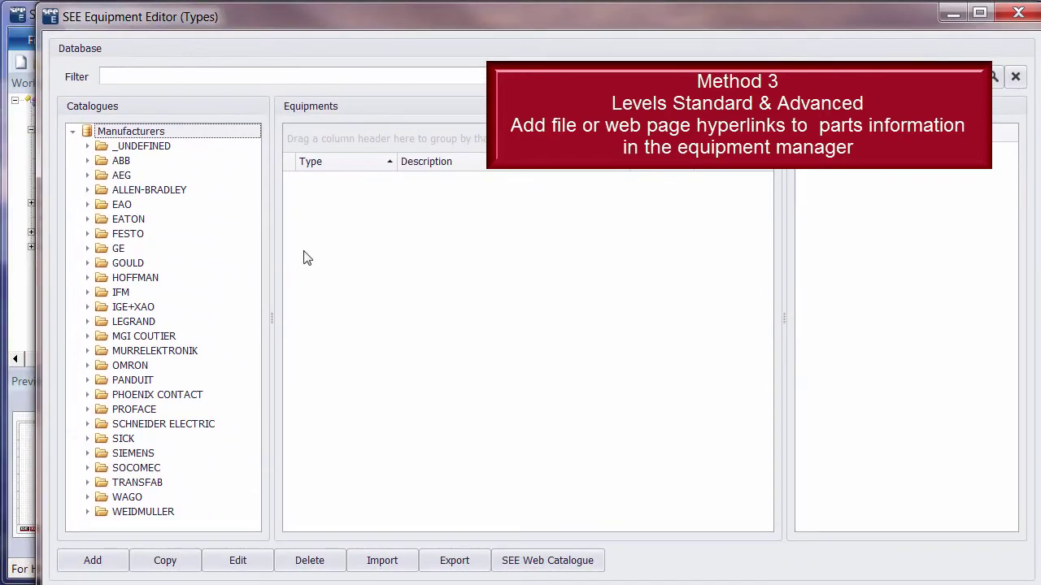
- Filter the equipment list to 120-0AH01-0AA0 and open that Siemens S7 PLC type
click(204, 73)
text(120-0AH01-0AA0)
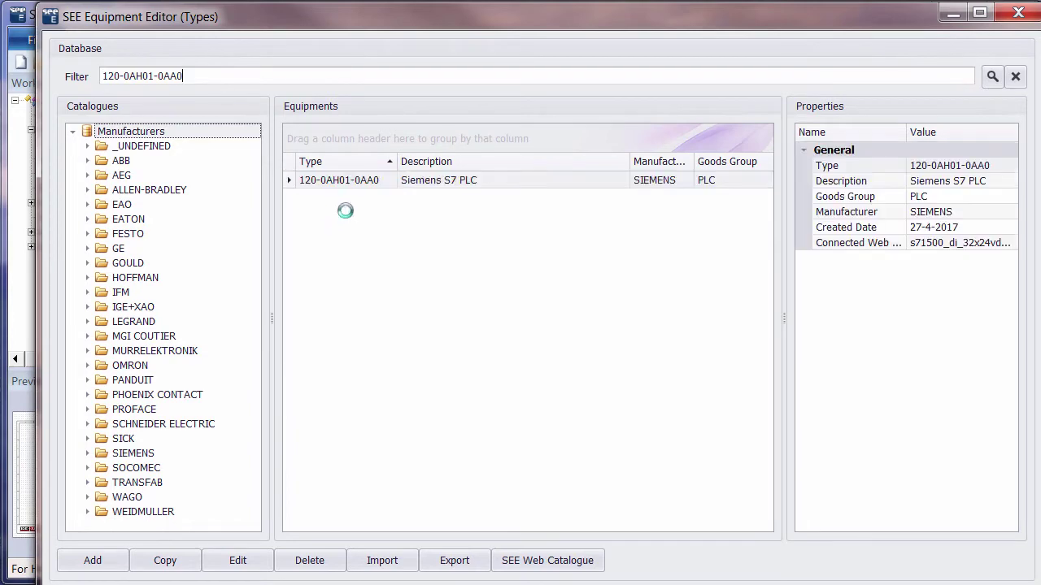
double_click(345, 182)
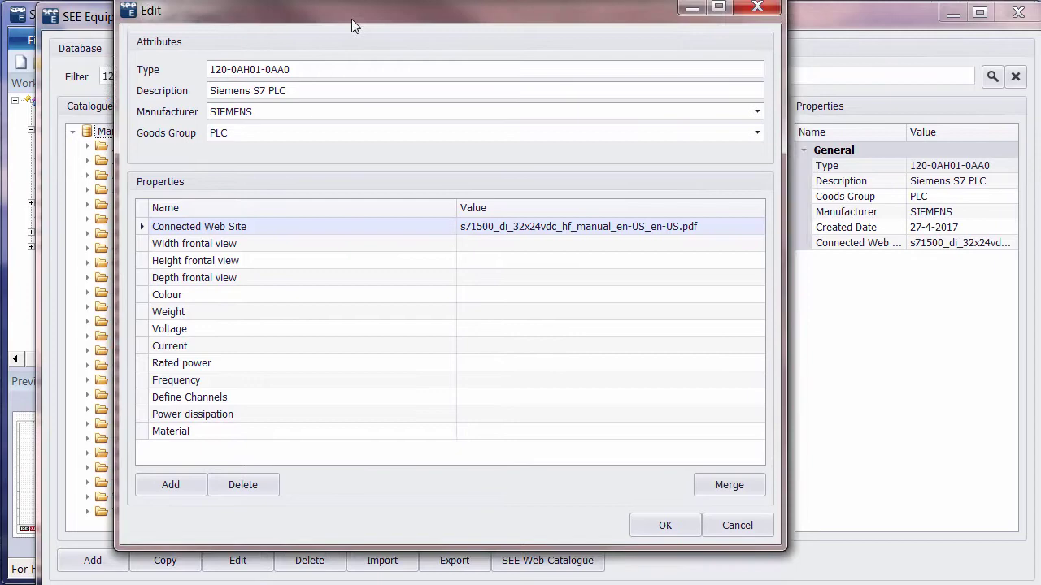
drag(385, 5, 355, 49)
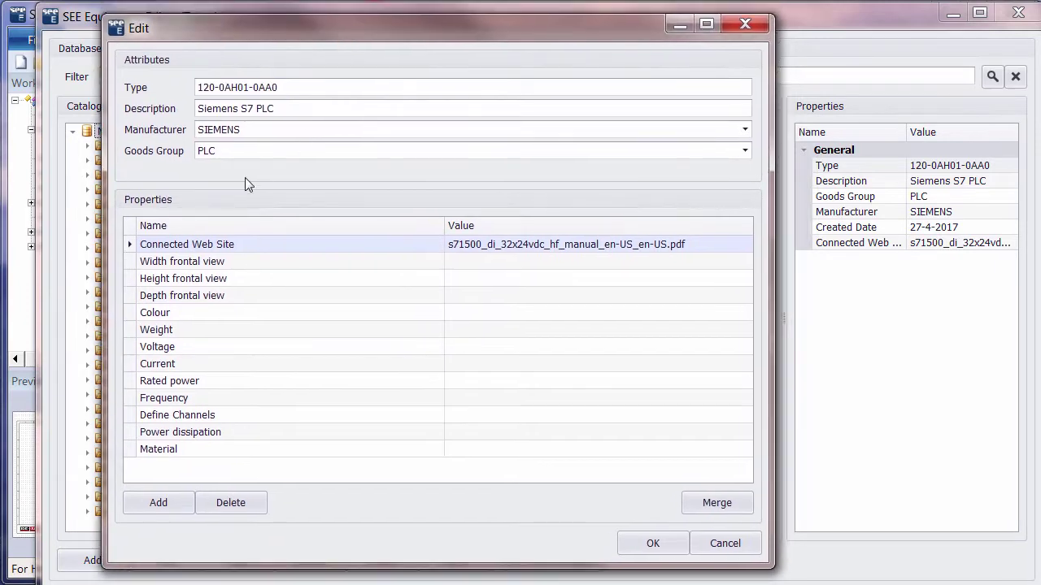
- Keep the s71500 manual PDF as Connected Web Site, save the type and close the editor
click(745, 244)
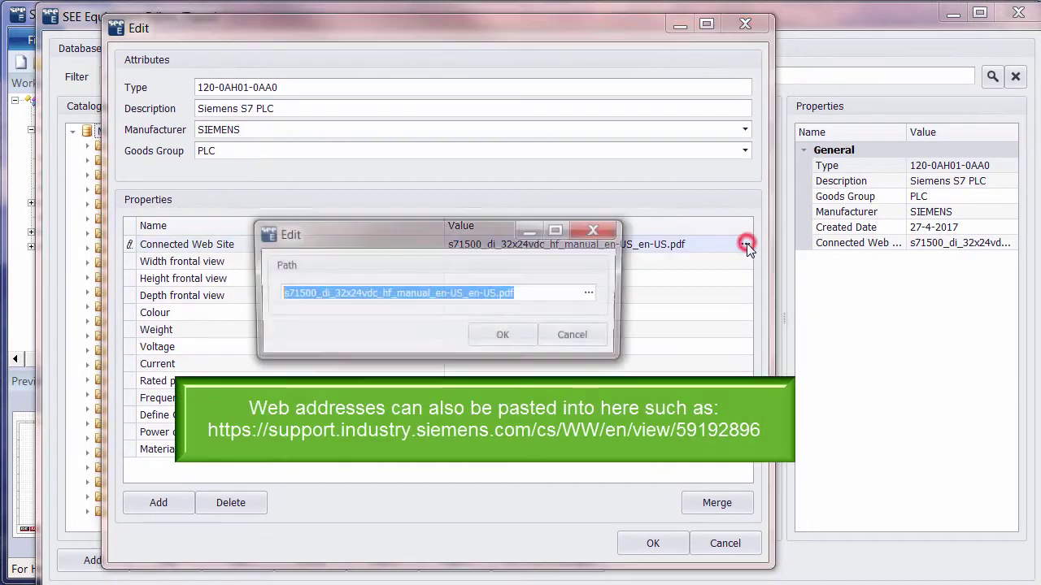
click(594, 294)
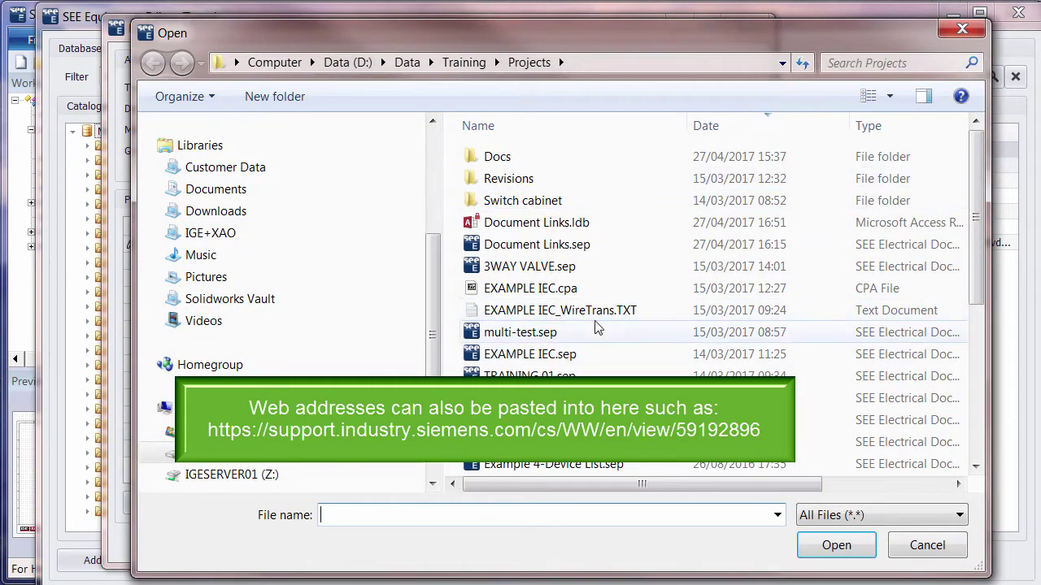
click(927, 543)
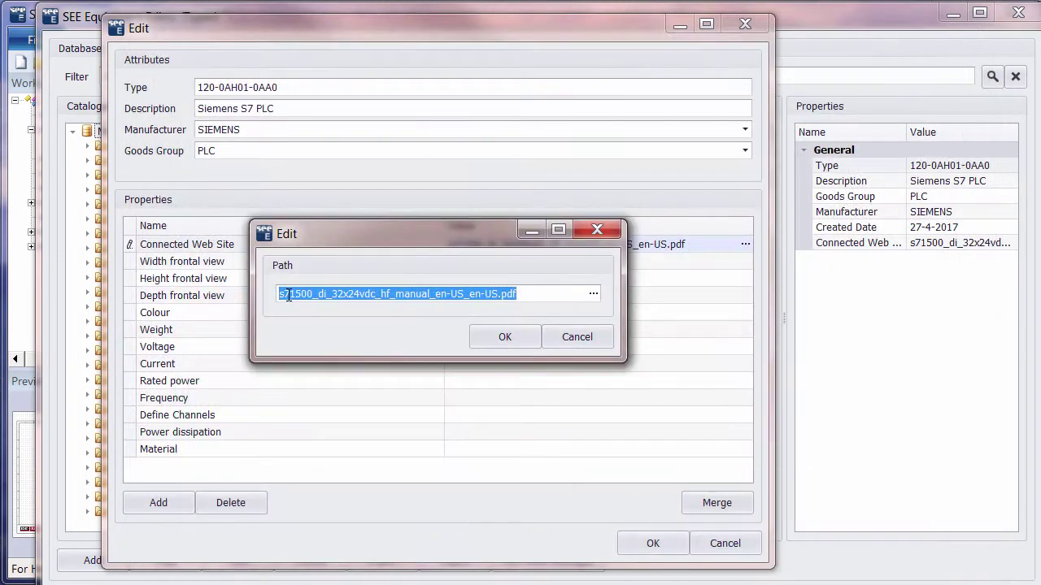
click(288, 296)
drag(284, 295, 587, 296)
click(505, 340)
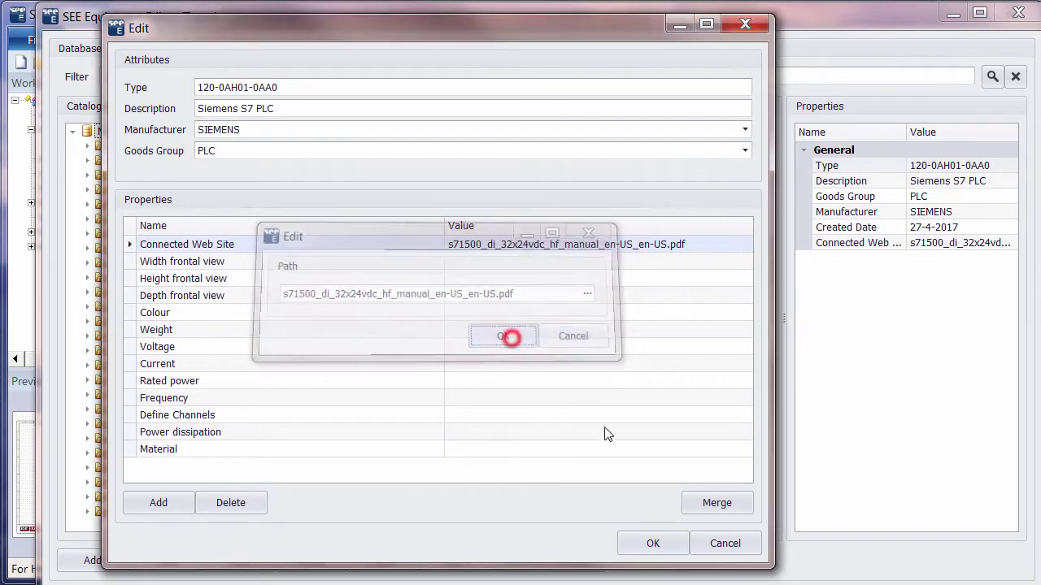
click(655, 542)
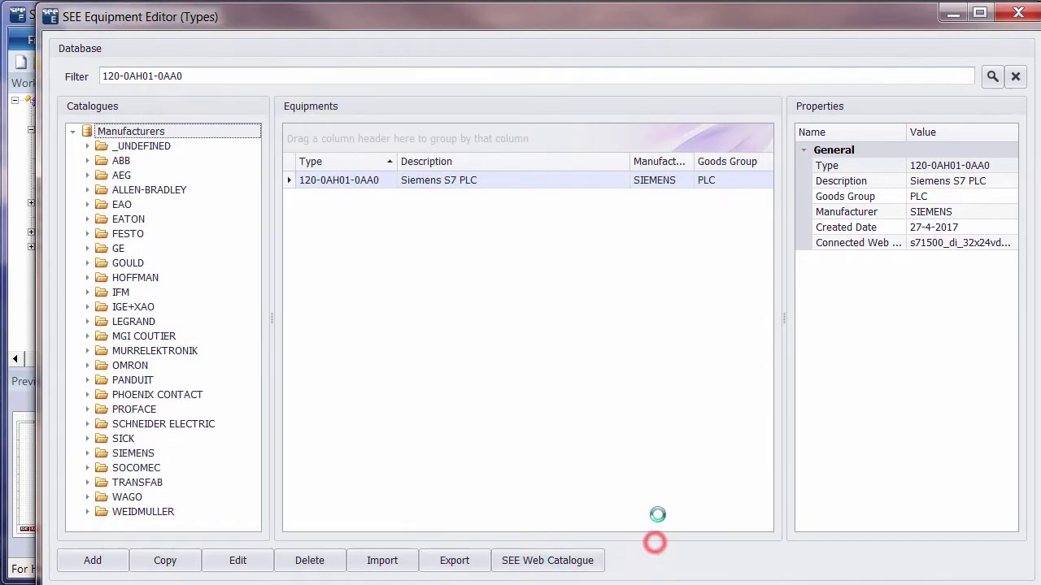
click(1017, 13)
- Confirm in the PLC block's properties that its type is 120-0AH01-0AA0
click(542, 247)
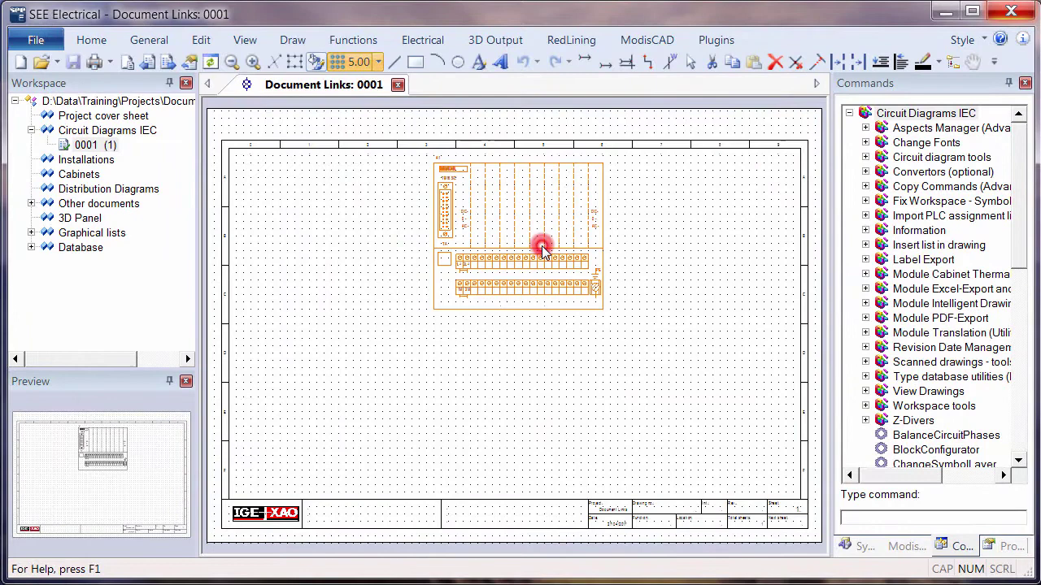
double_click(543, 252)
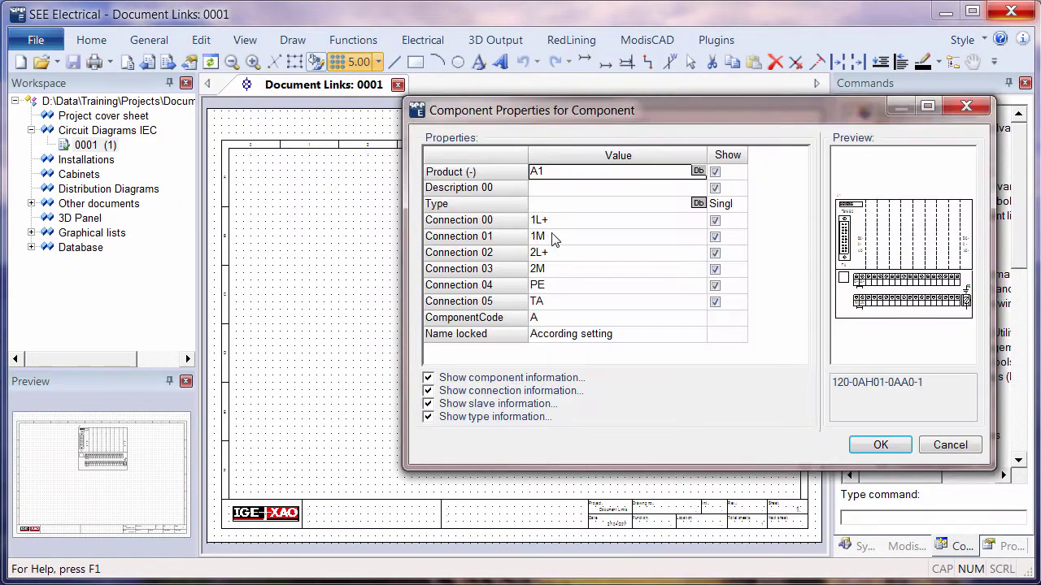
click(543, 208)
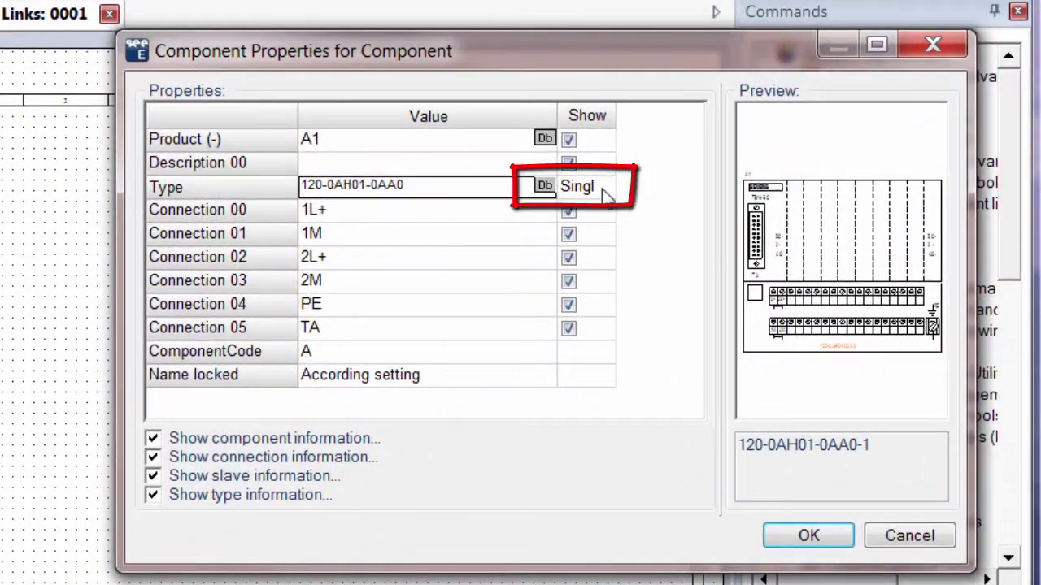
click(606, 194)
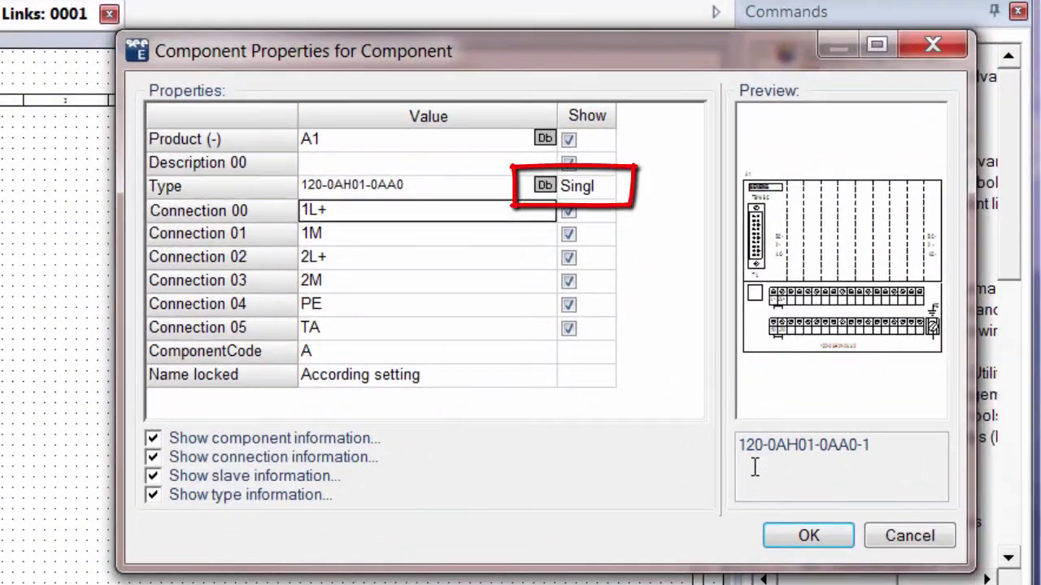
click(808, 536)
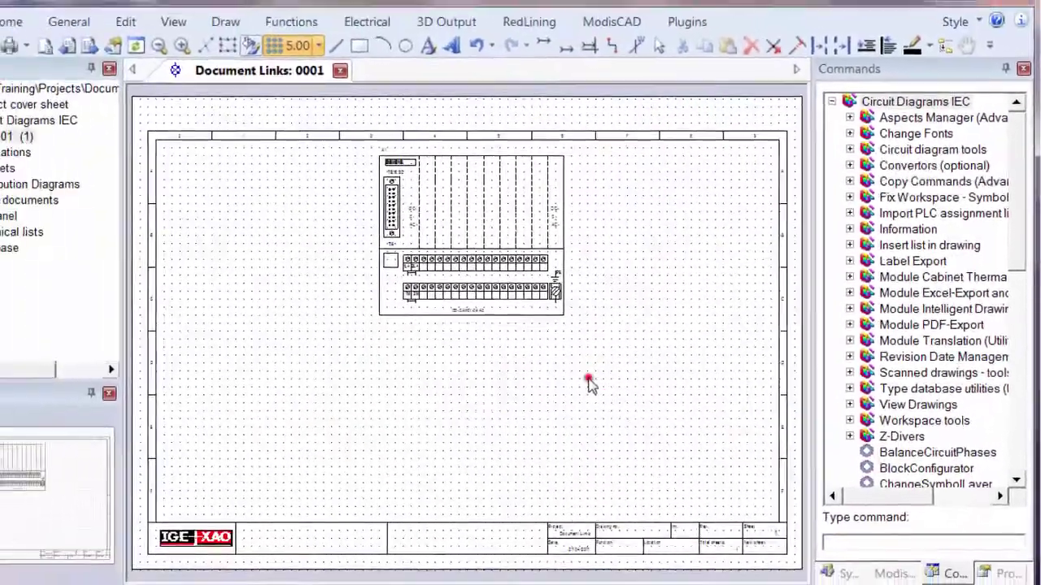
- Zoom to the part-number label beneath the block and select it with F6
scroll(520, 317, up, 5)
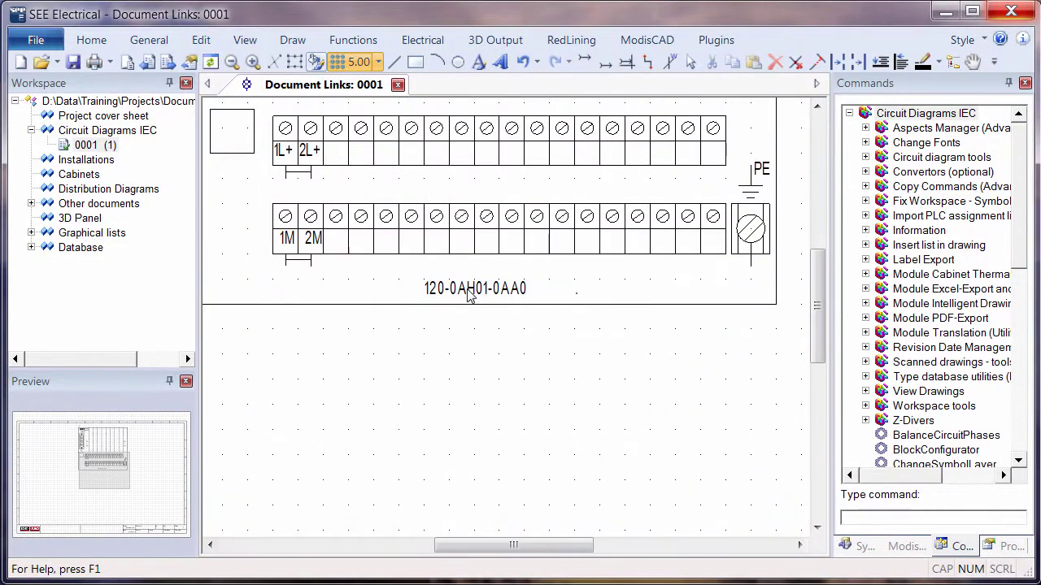
scroll(469, 296, down, 3)
key(F6)
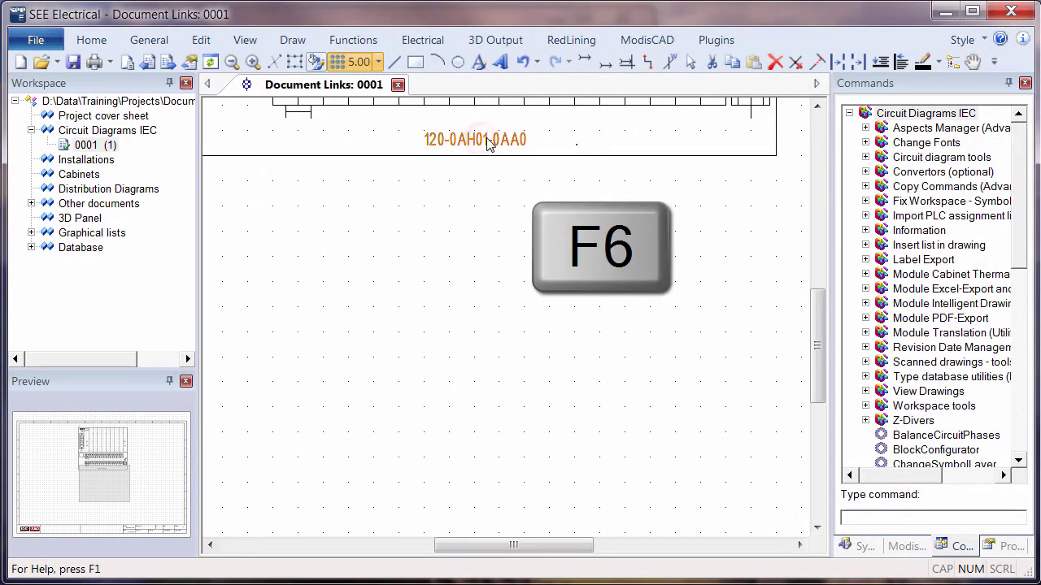
right_click(480, 141)
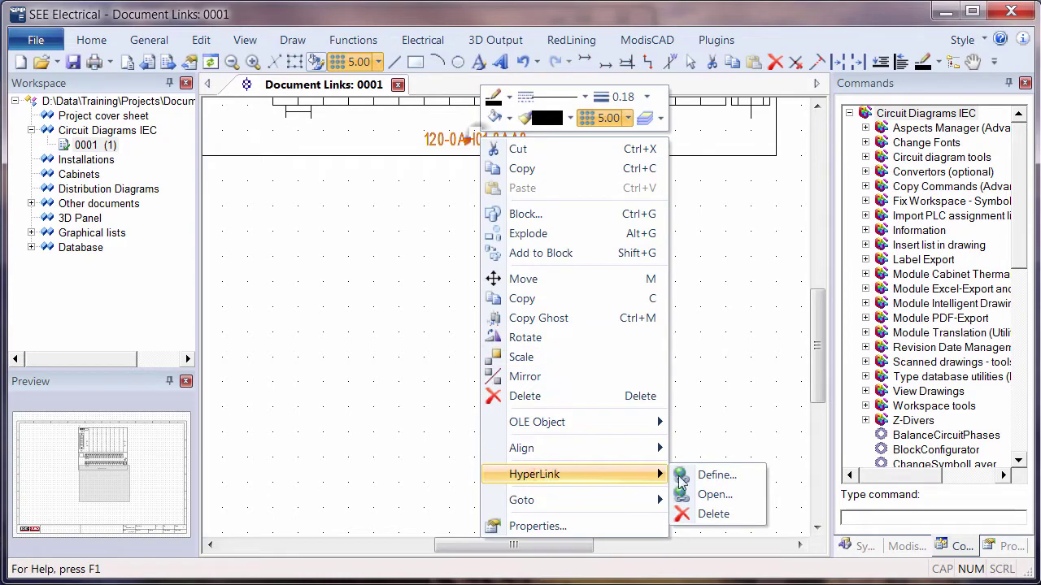
mouse_move(569, 474)
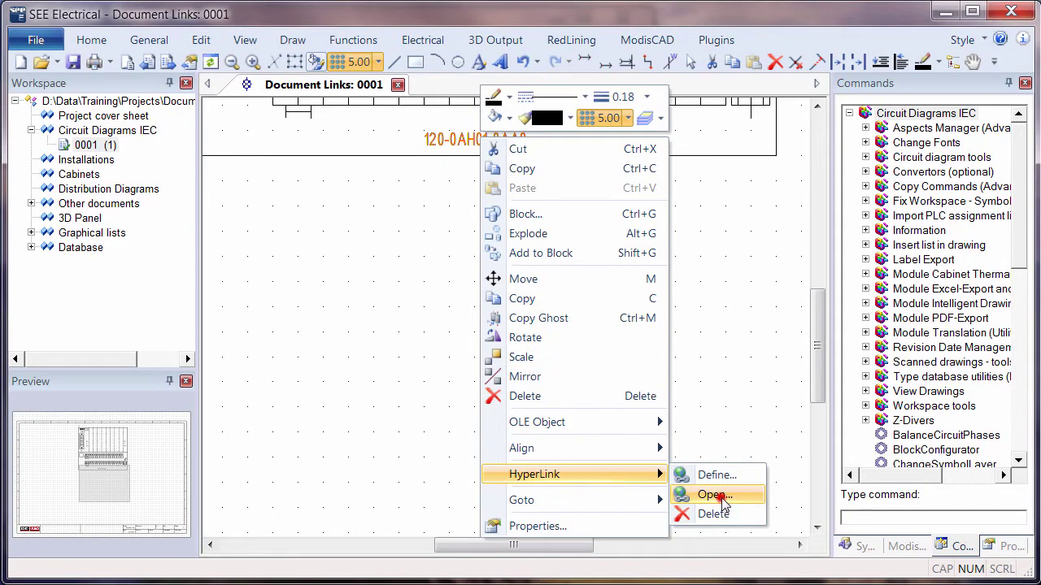
click(714, 494)
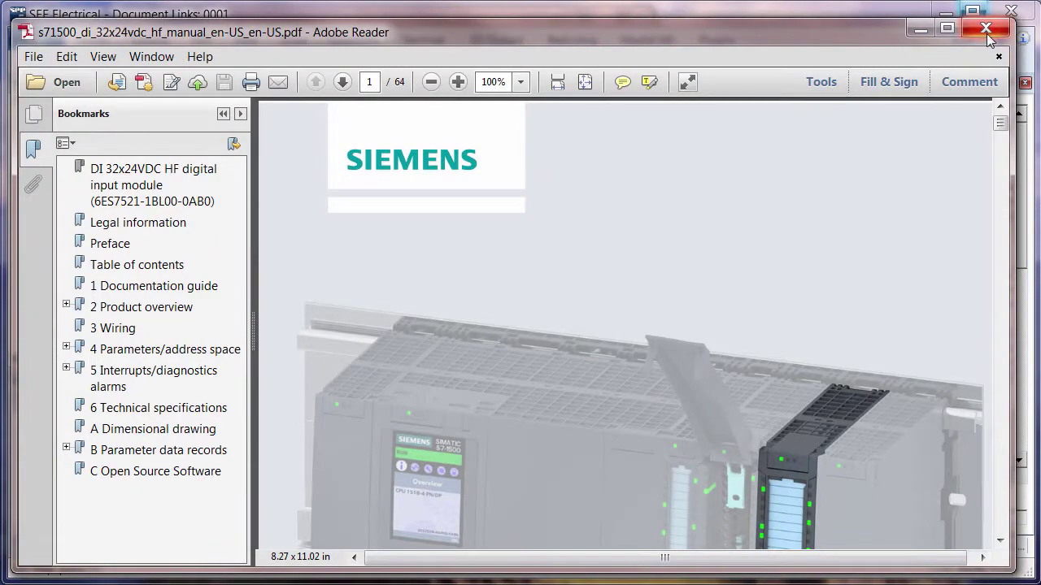
click(986, 29)
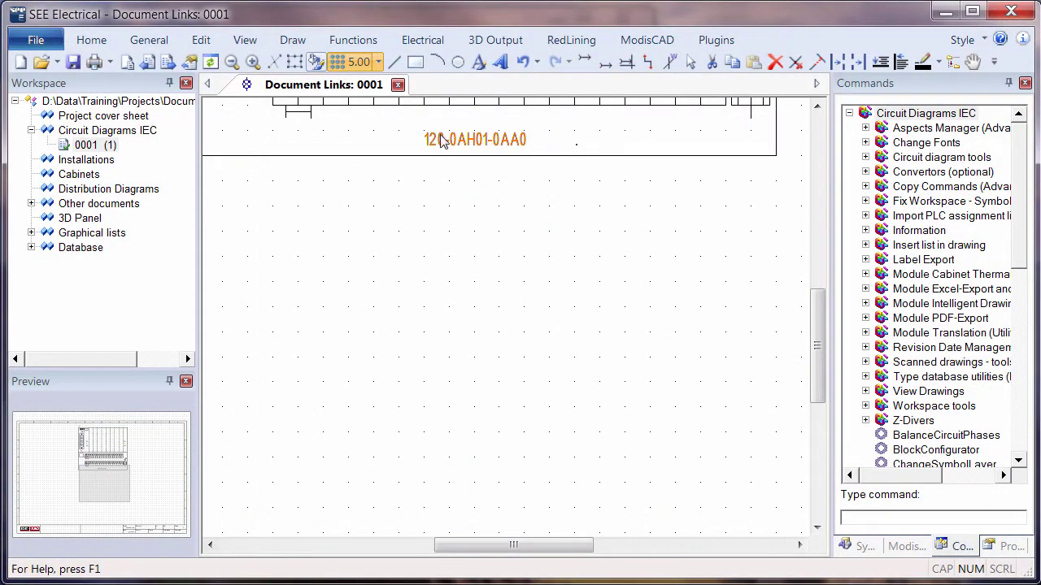
- Deselect the part-number text, rerun Workspace2PDF with current settings and dismiss the success message
click(442, 167)
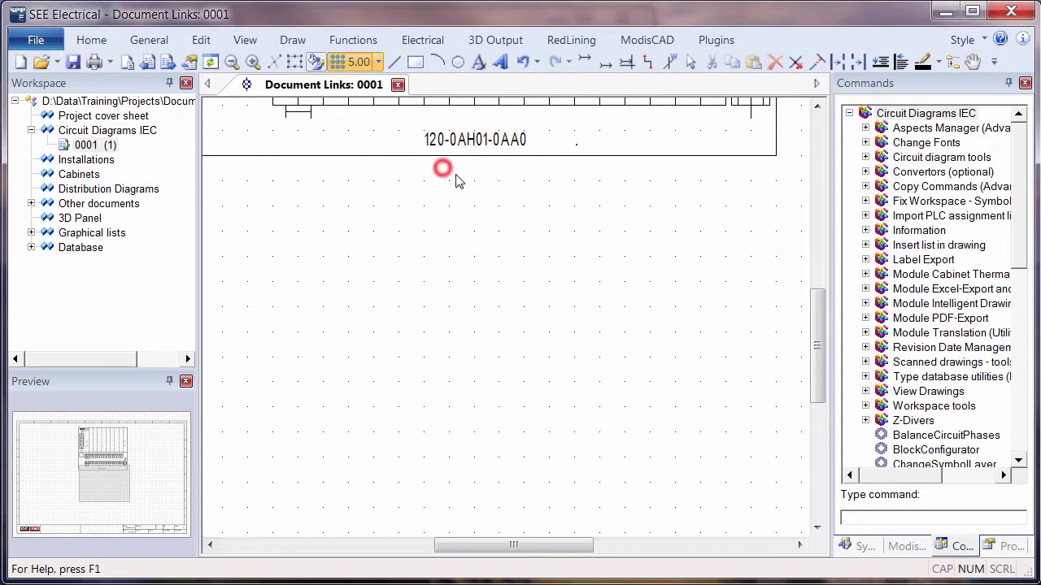
click(866, 289)
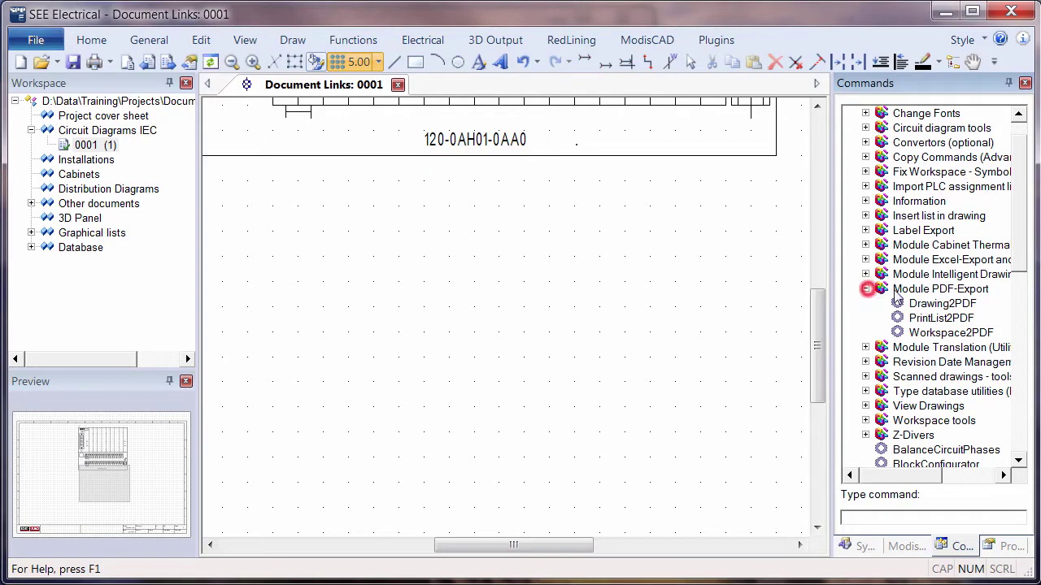
double_click(948, 333)
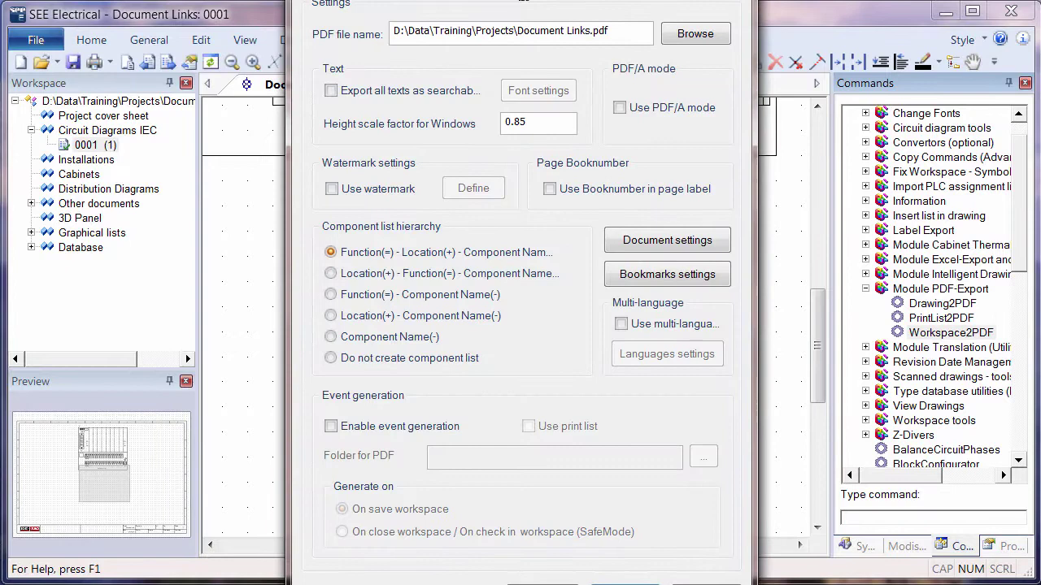
drag(493, 2, 270, 32)
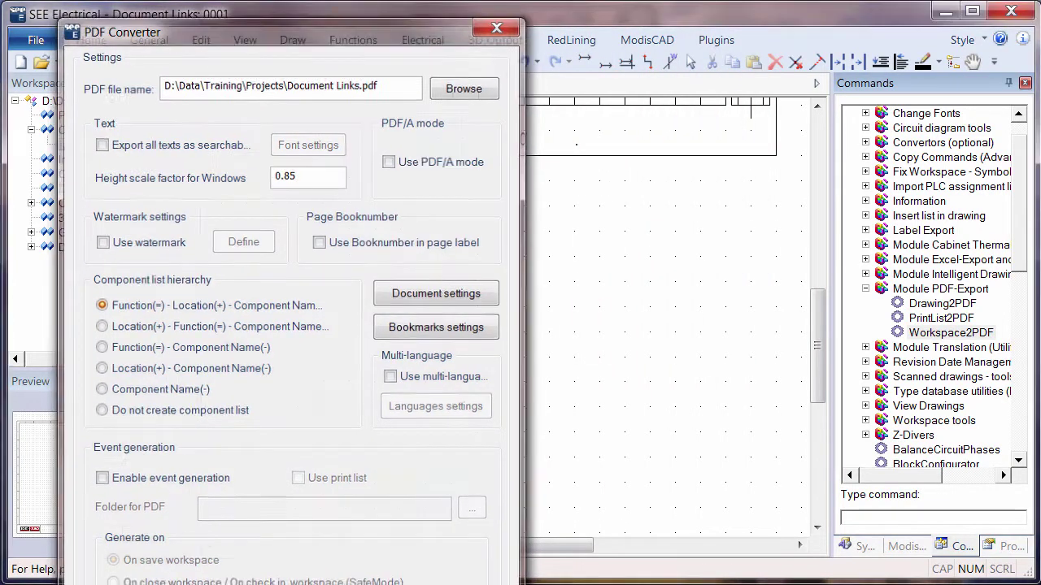
key(Return)
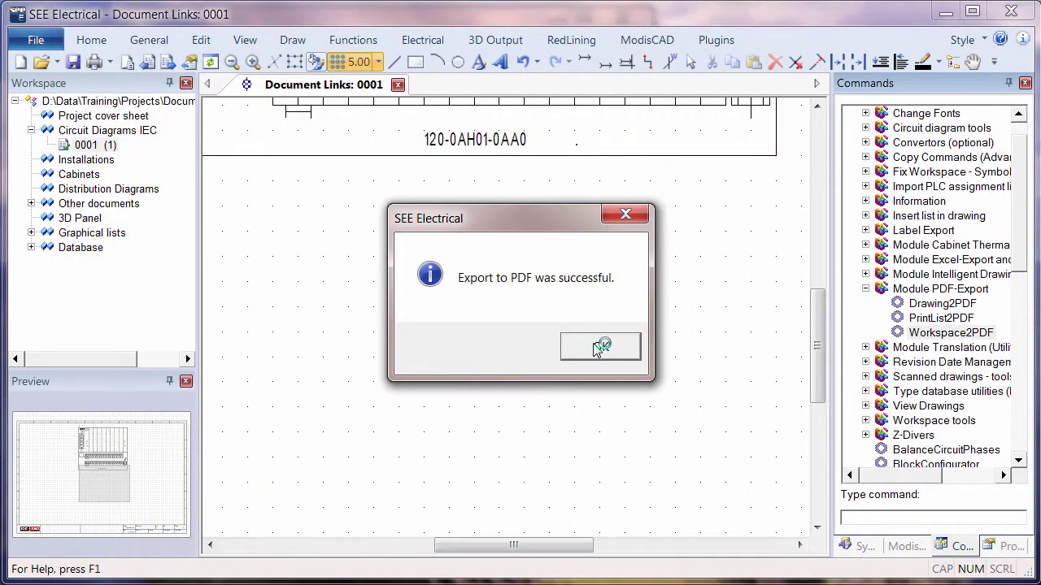
click(598, 346)
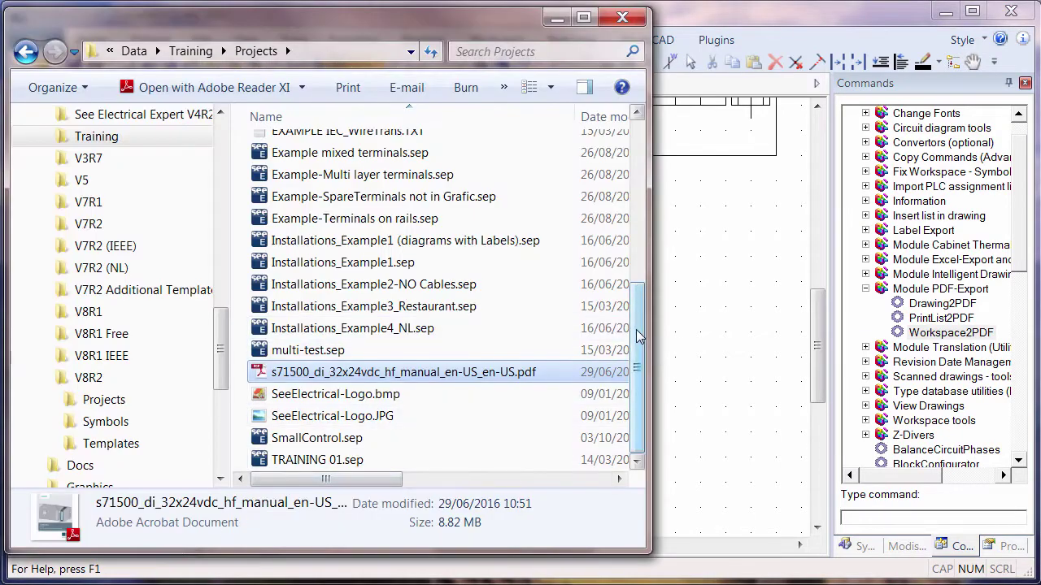
- Open Document Links.pdf and follow the PLC part-number link to the 64-page s71500 manual
drag(636, 327, 643, 167)
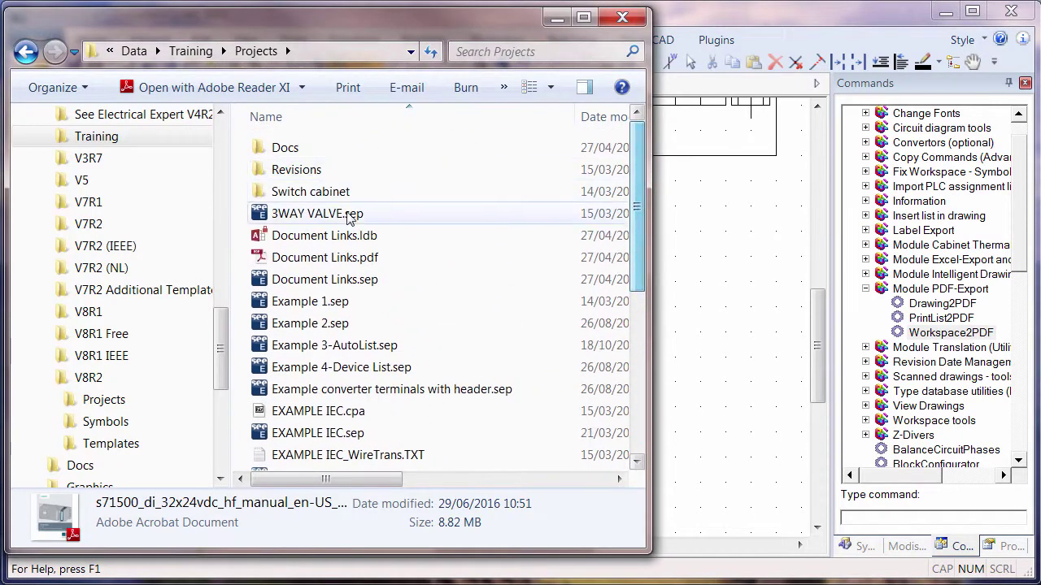
double_click(332, 257)
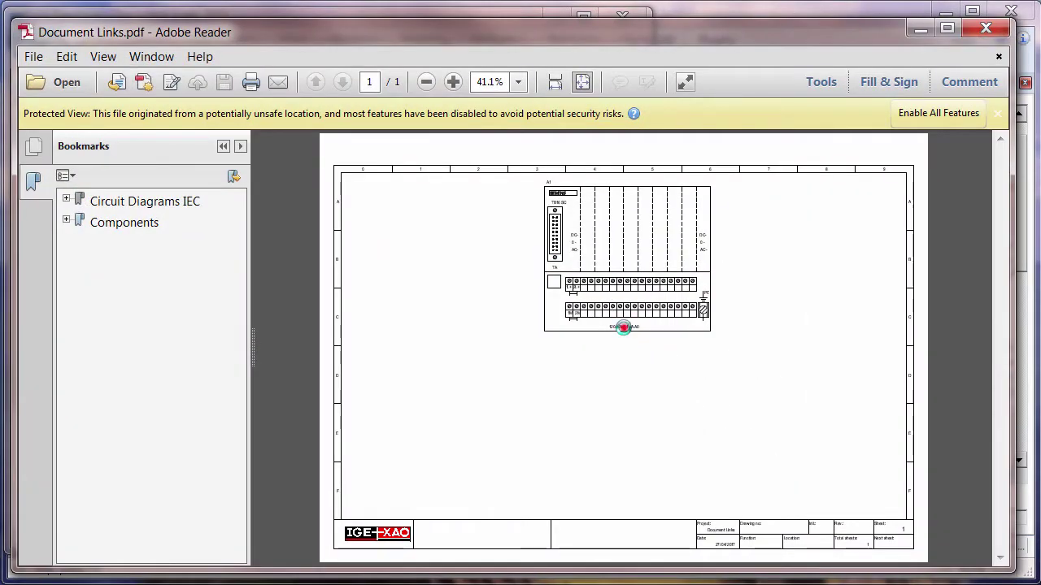
click(623, 327)
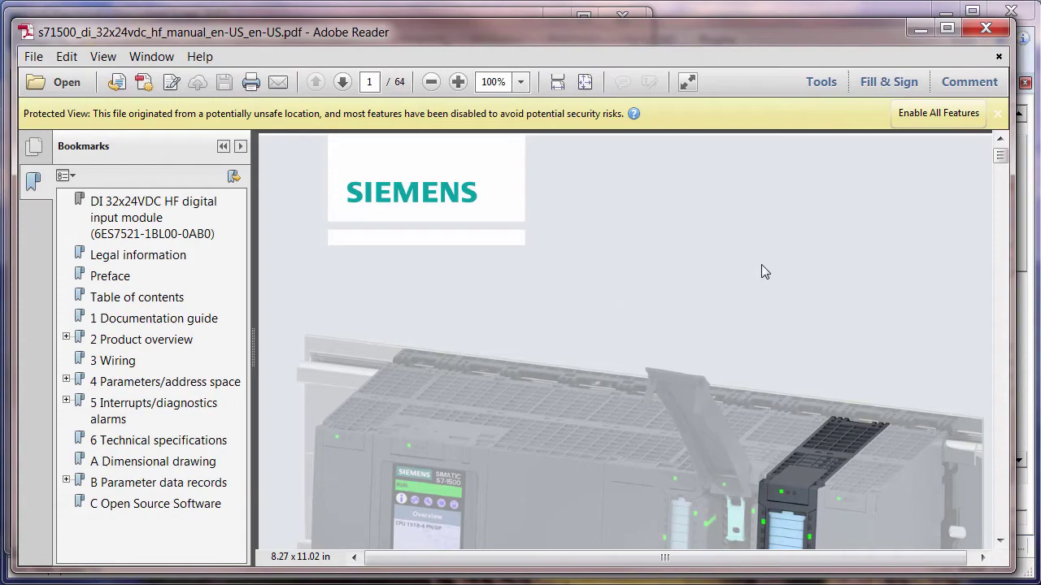